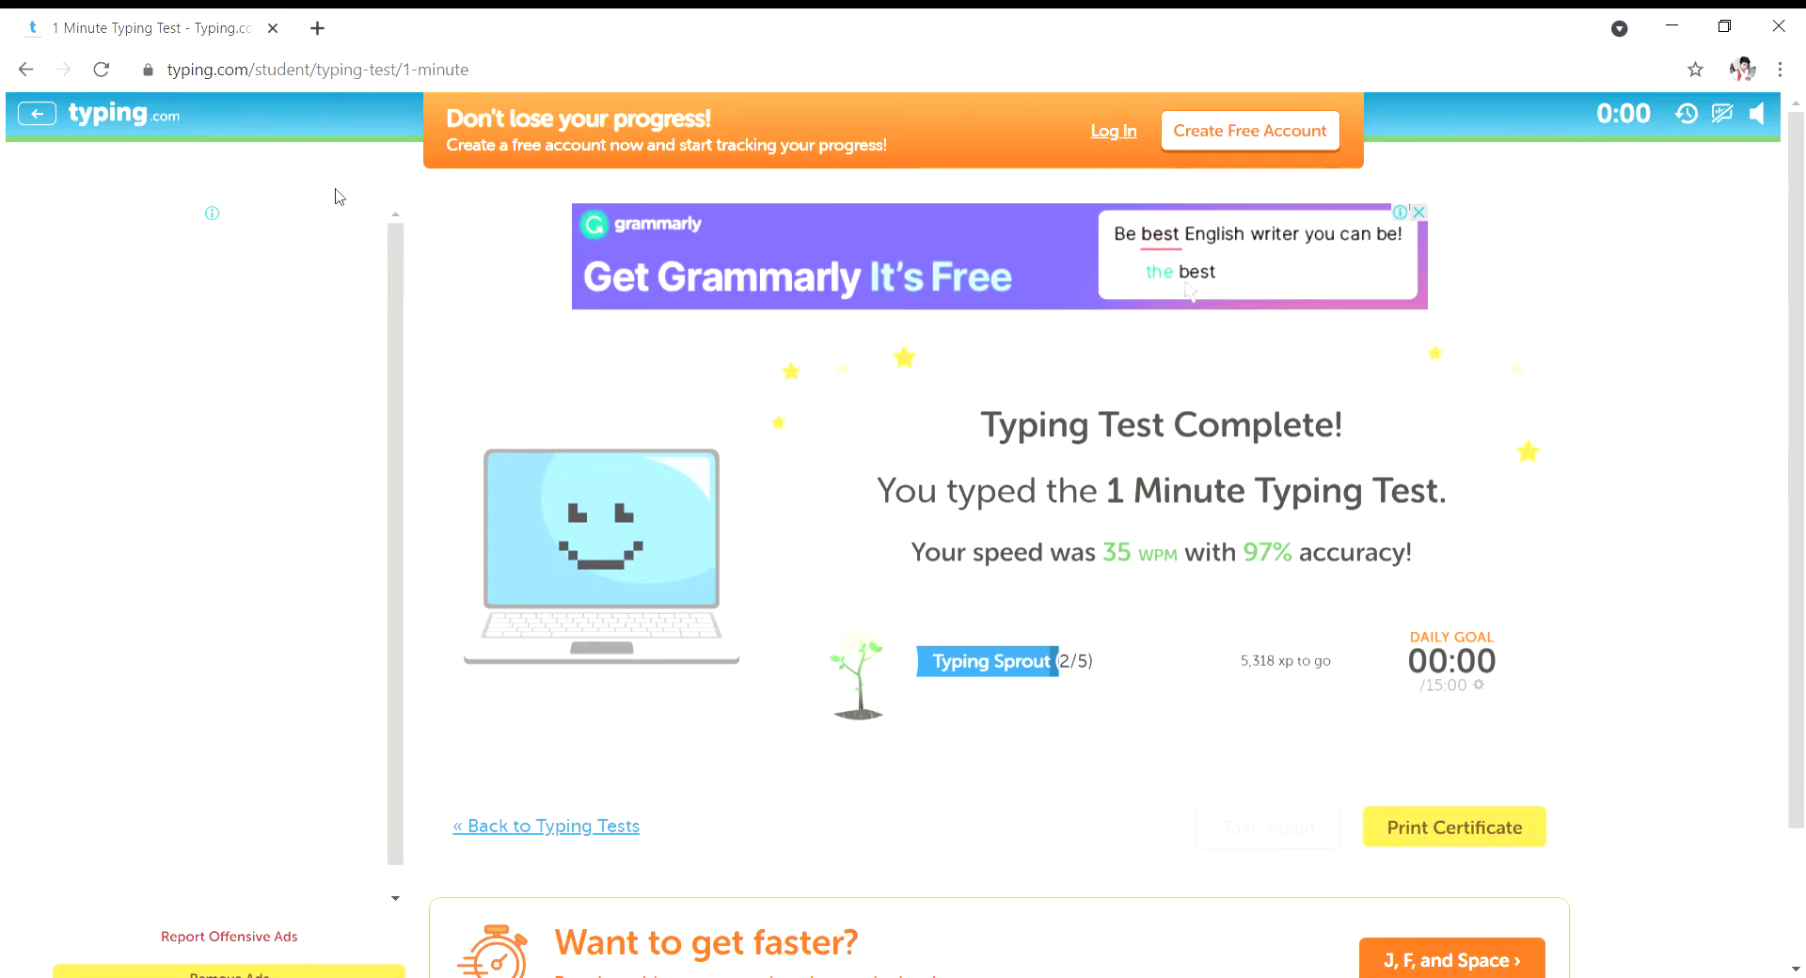
pyautogui.moveTo(1096, 640)
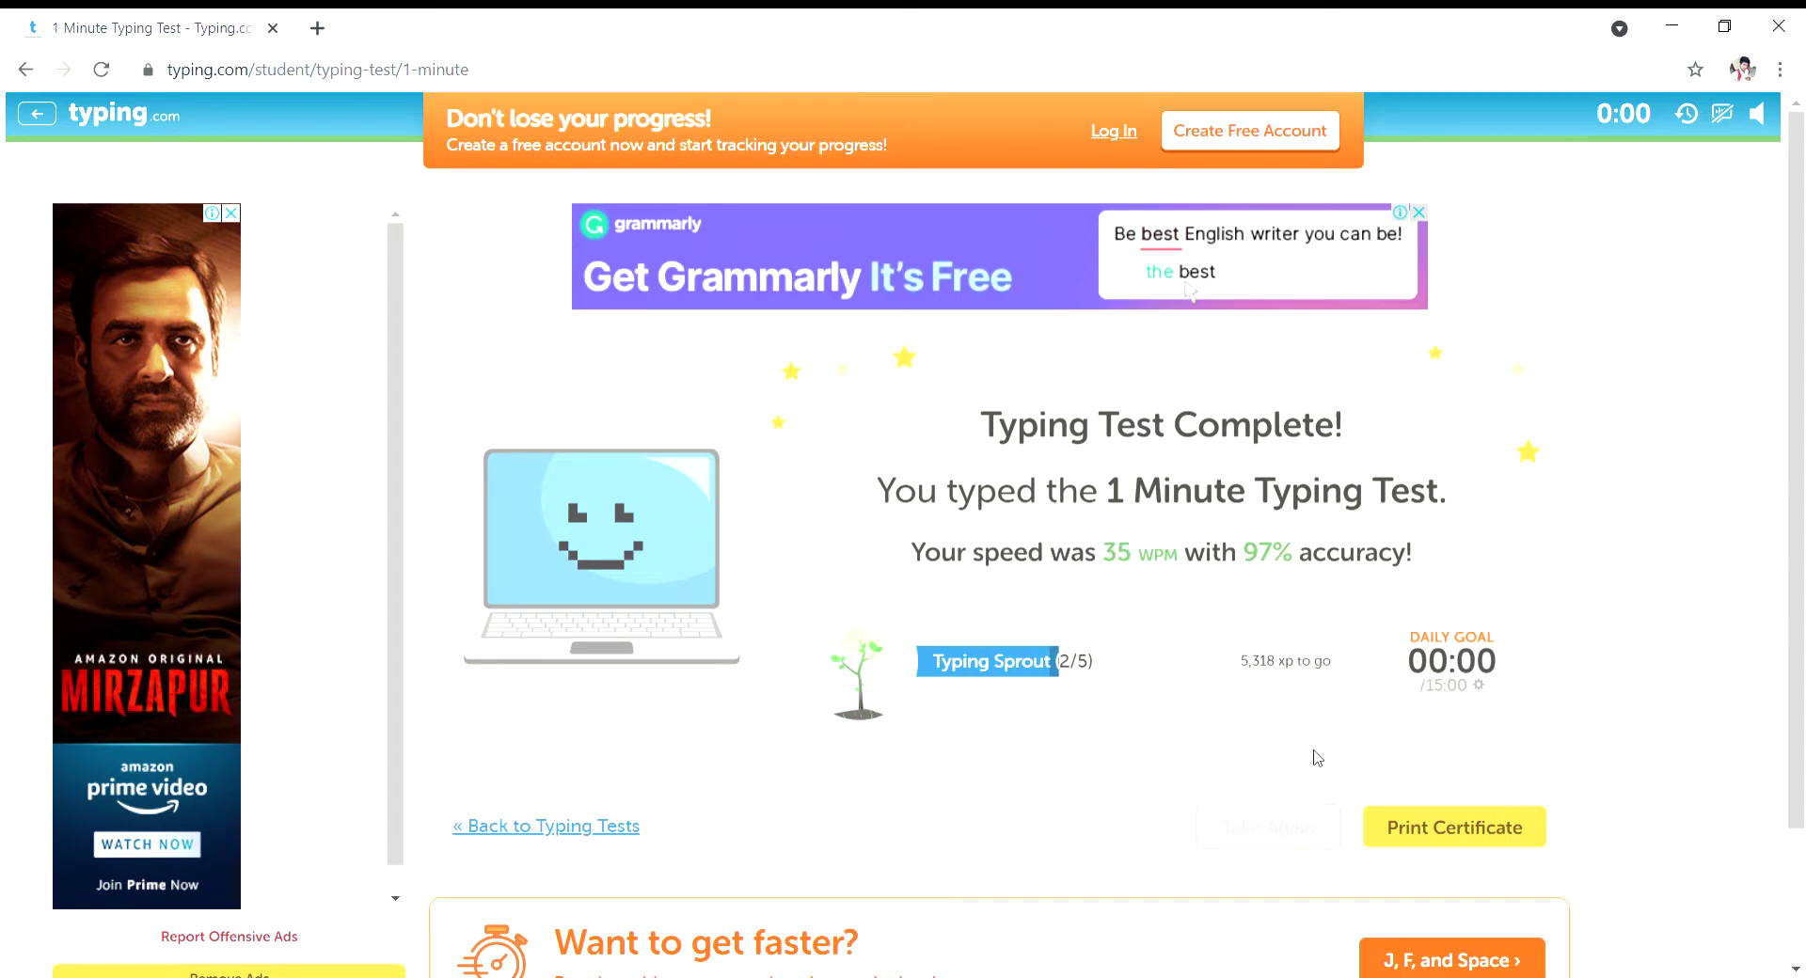
# Restart the 1 Minute Typing Test to load a fresh Death Valley passage with the timer at 1:00.
pyautogui.click(1260, 840)
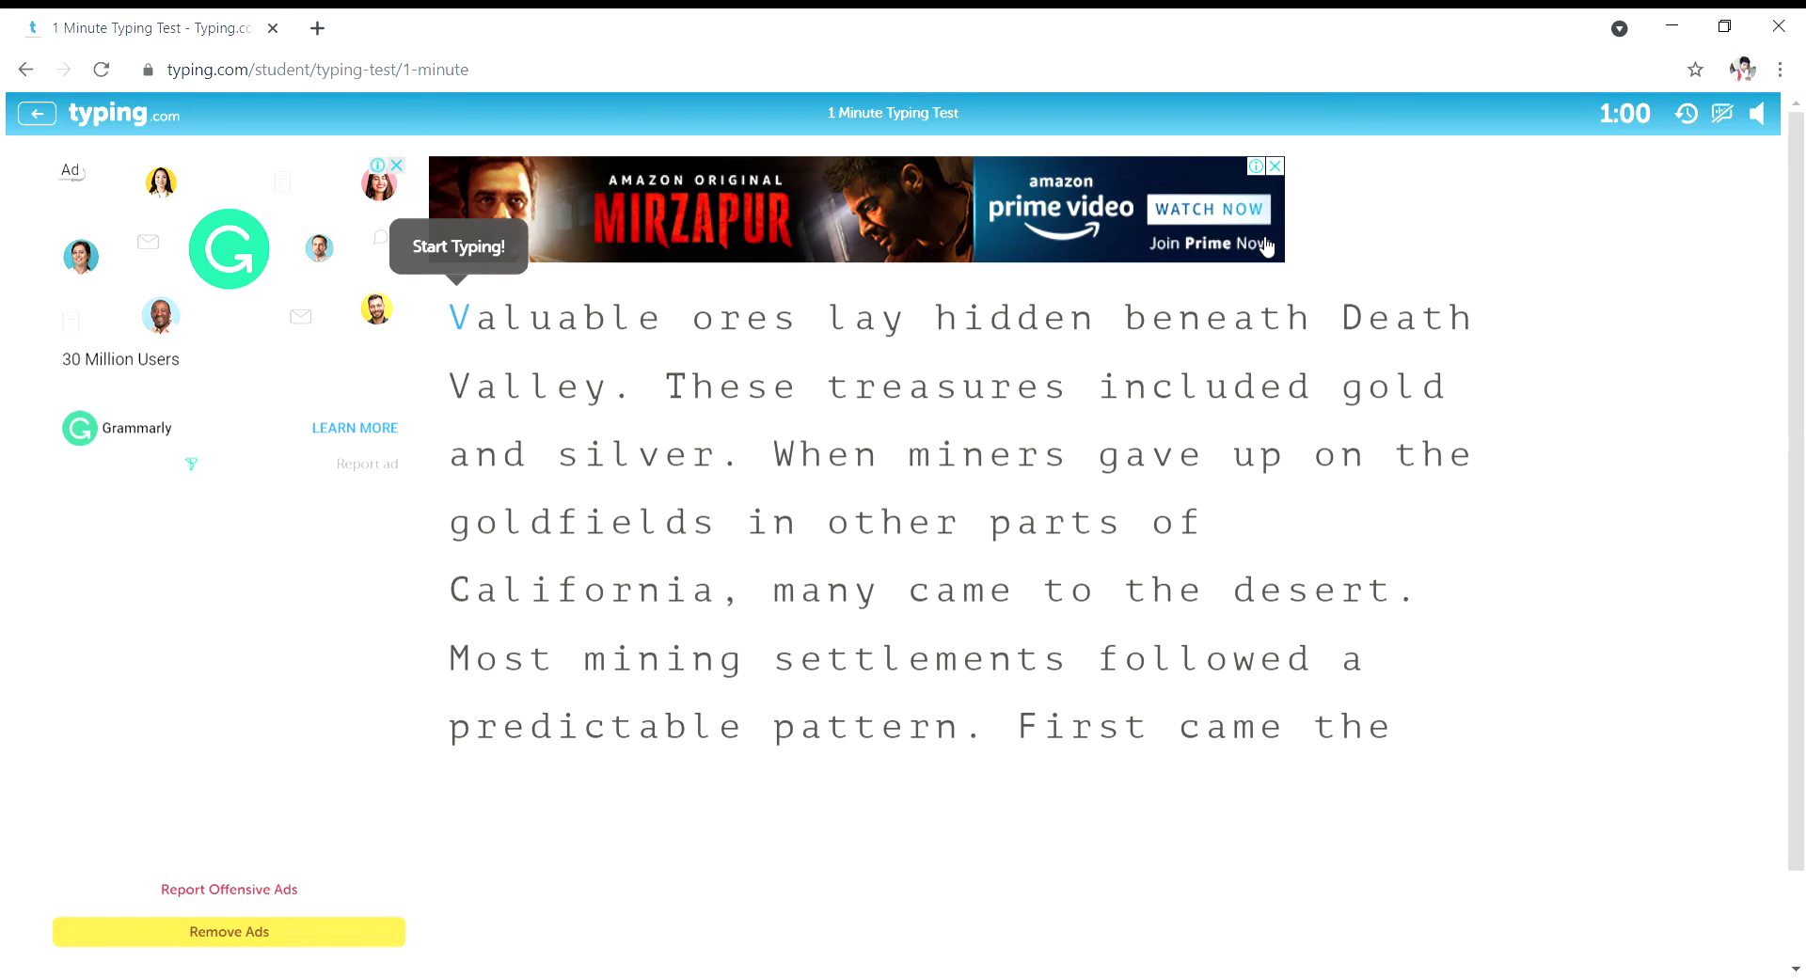
# Type the Death Valley passage from 'Valuable ores lay hidden', fixing the mistyped 'These', until time runs out.
pyautogui.write('Valua')
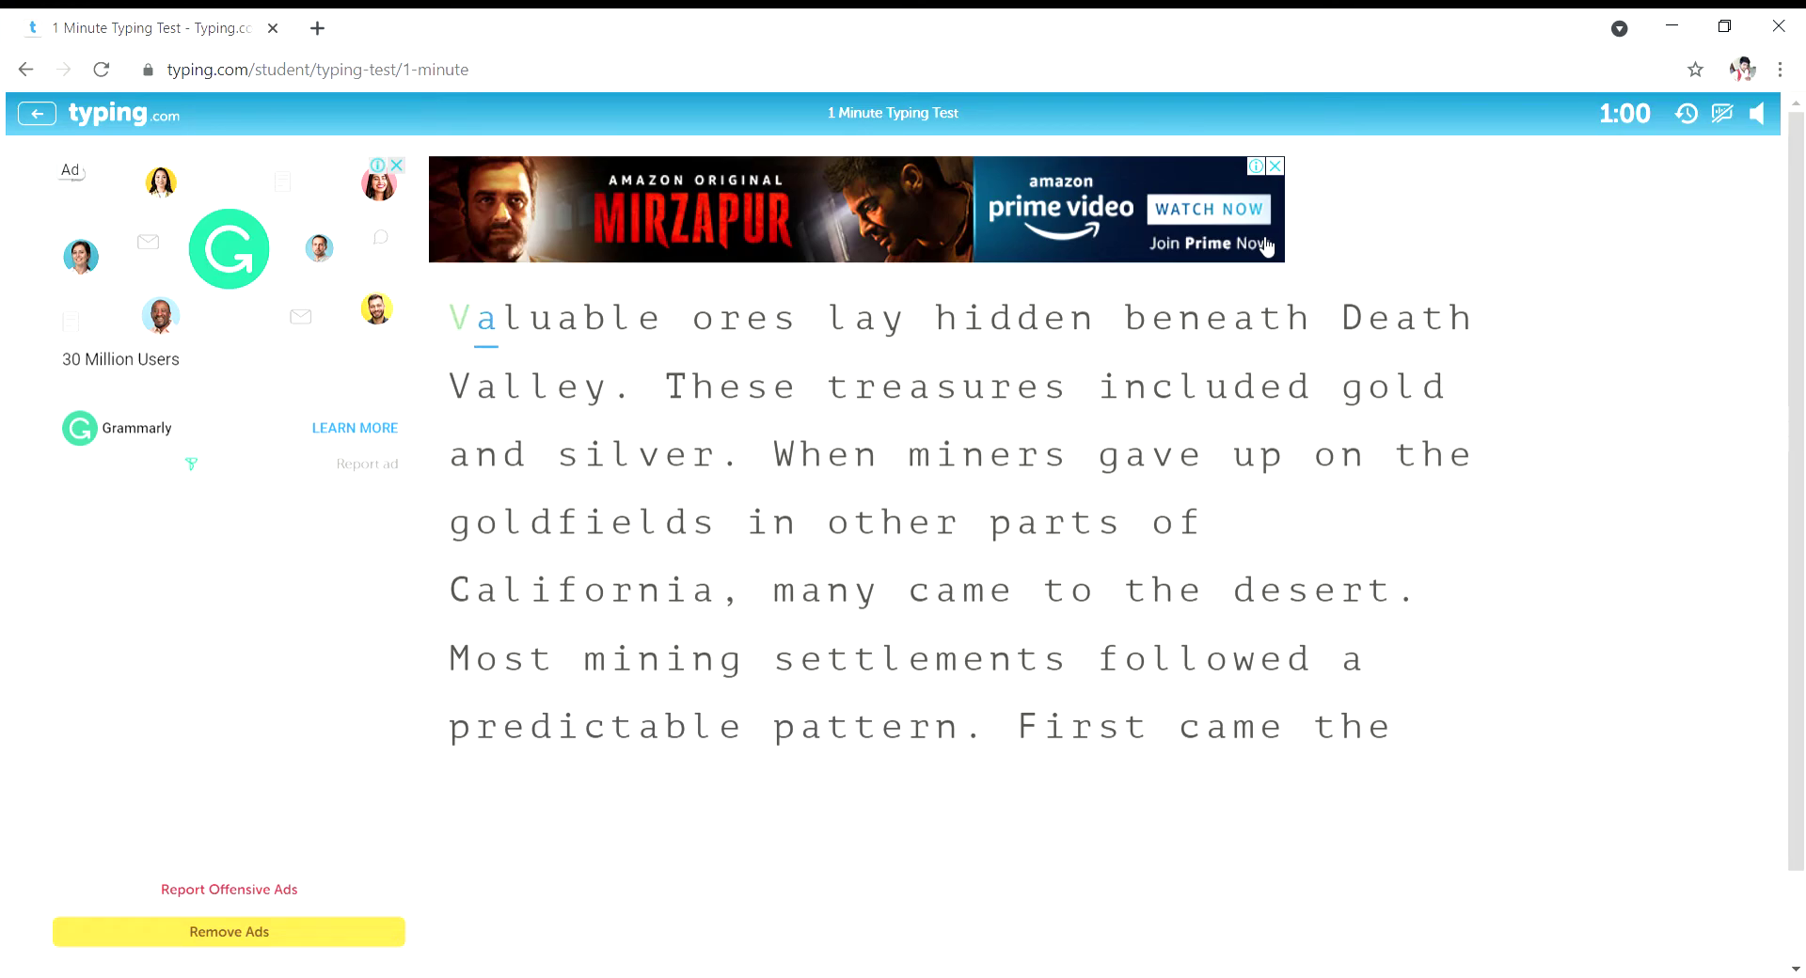
pyautogui.write('bl')
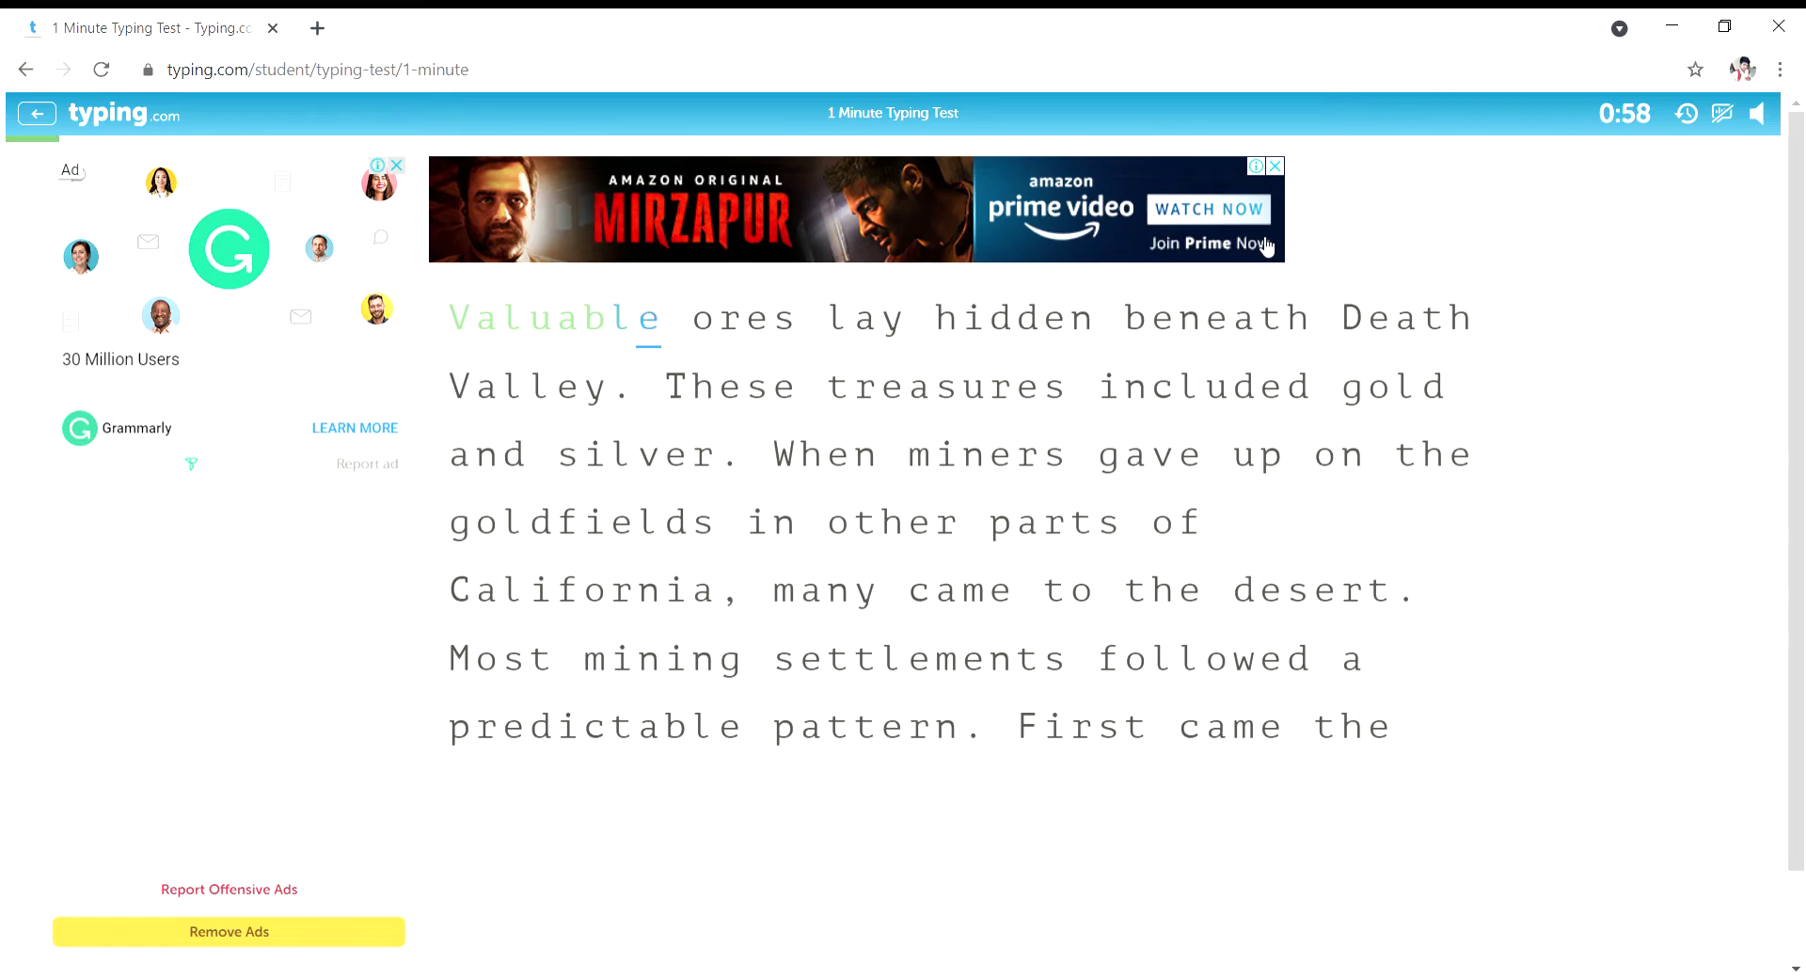
pyautogui.write('e ores ')
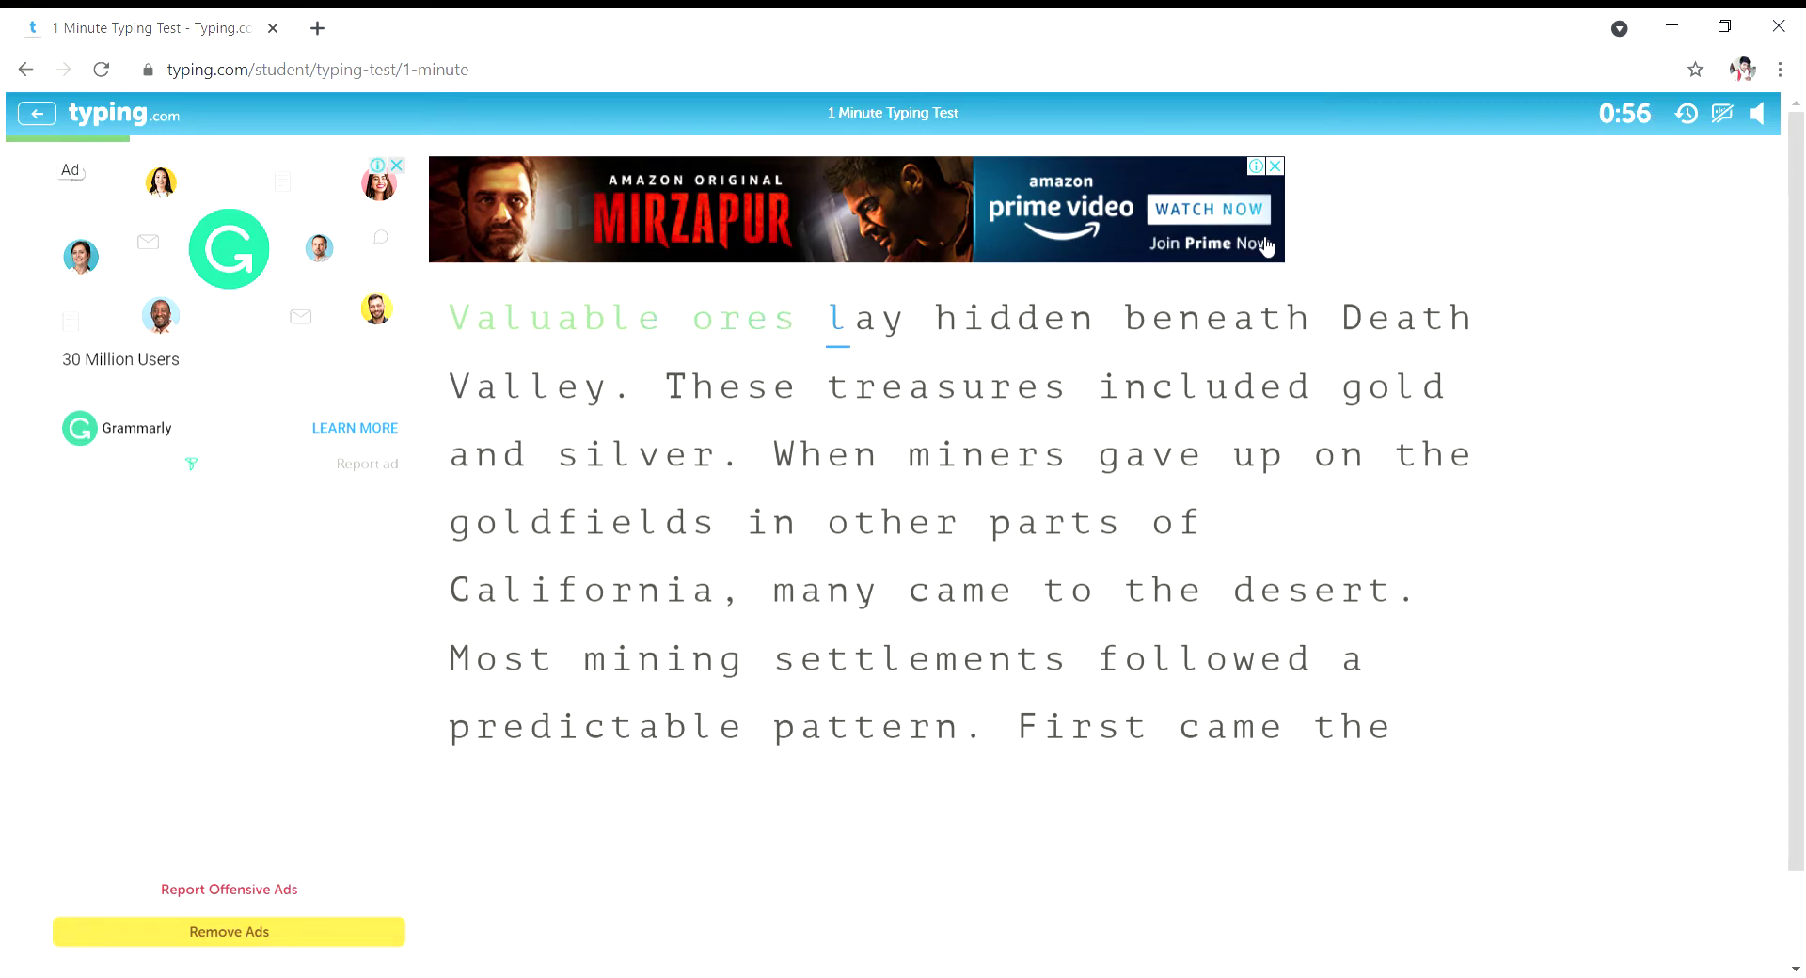
pyautogui.write('lay hidd')
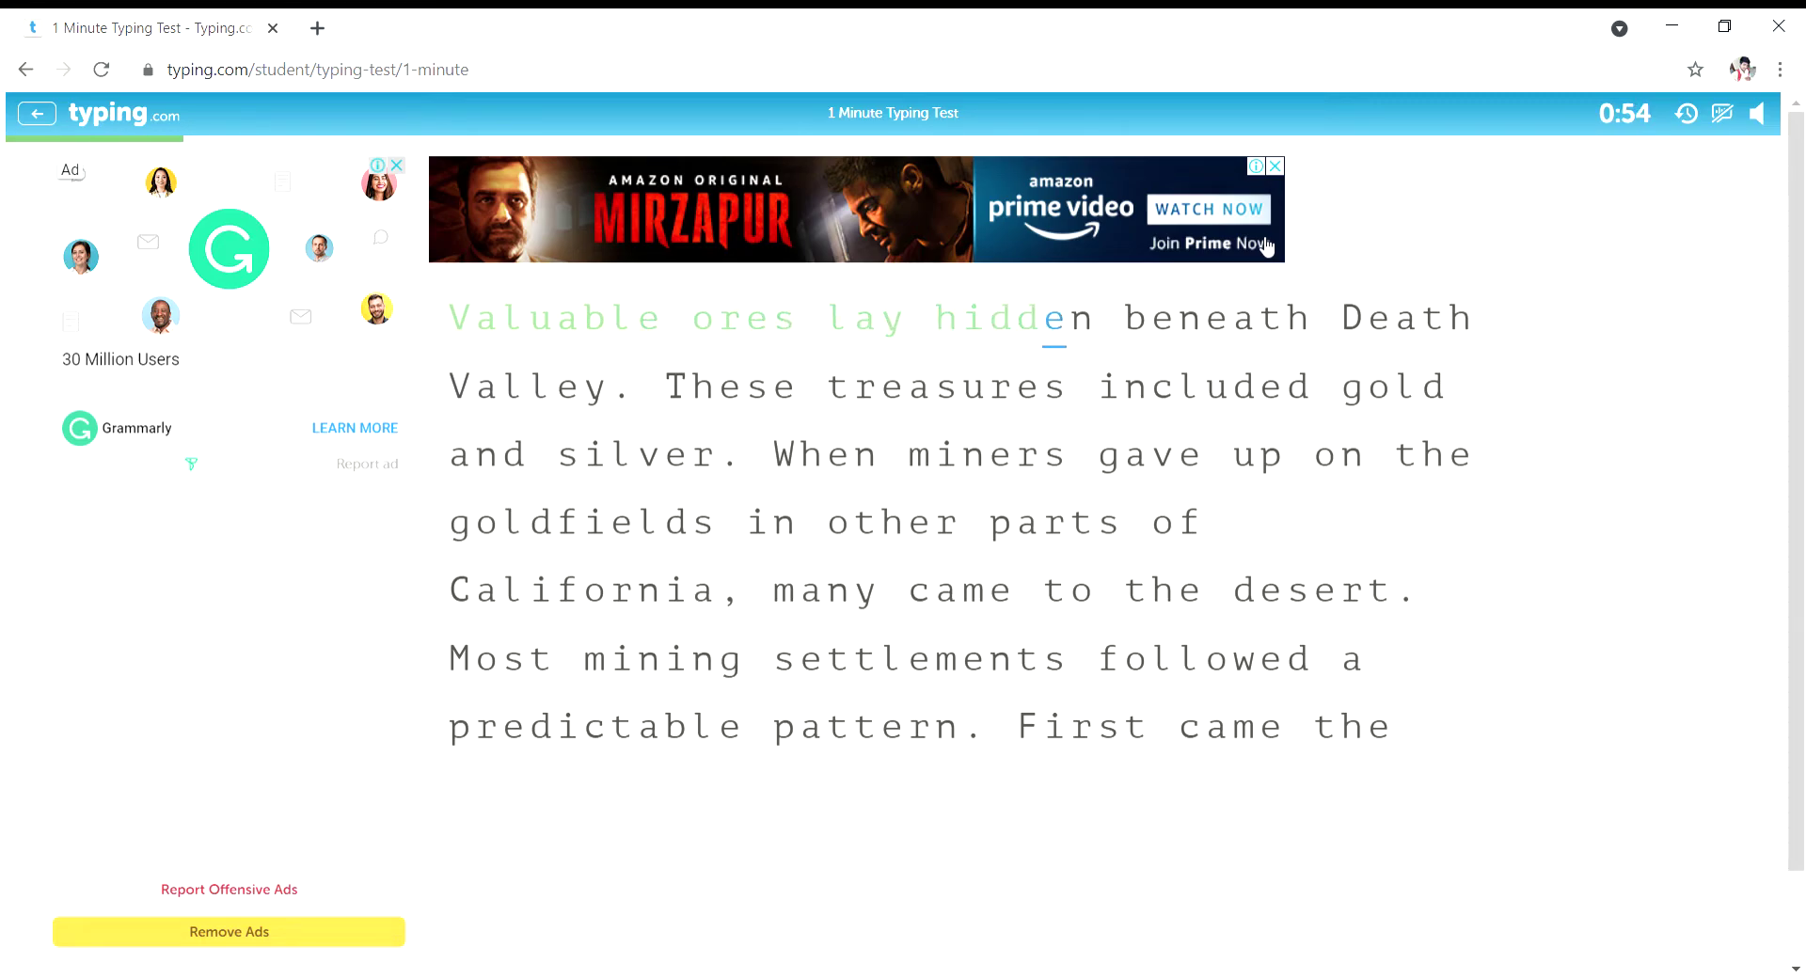
pyautogui.write('en ben')
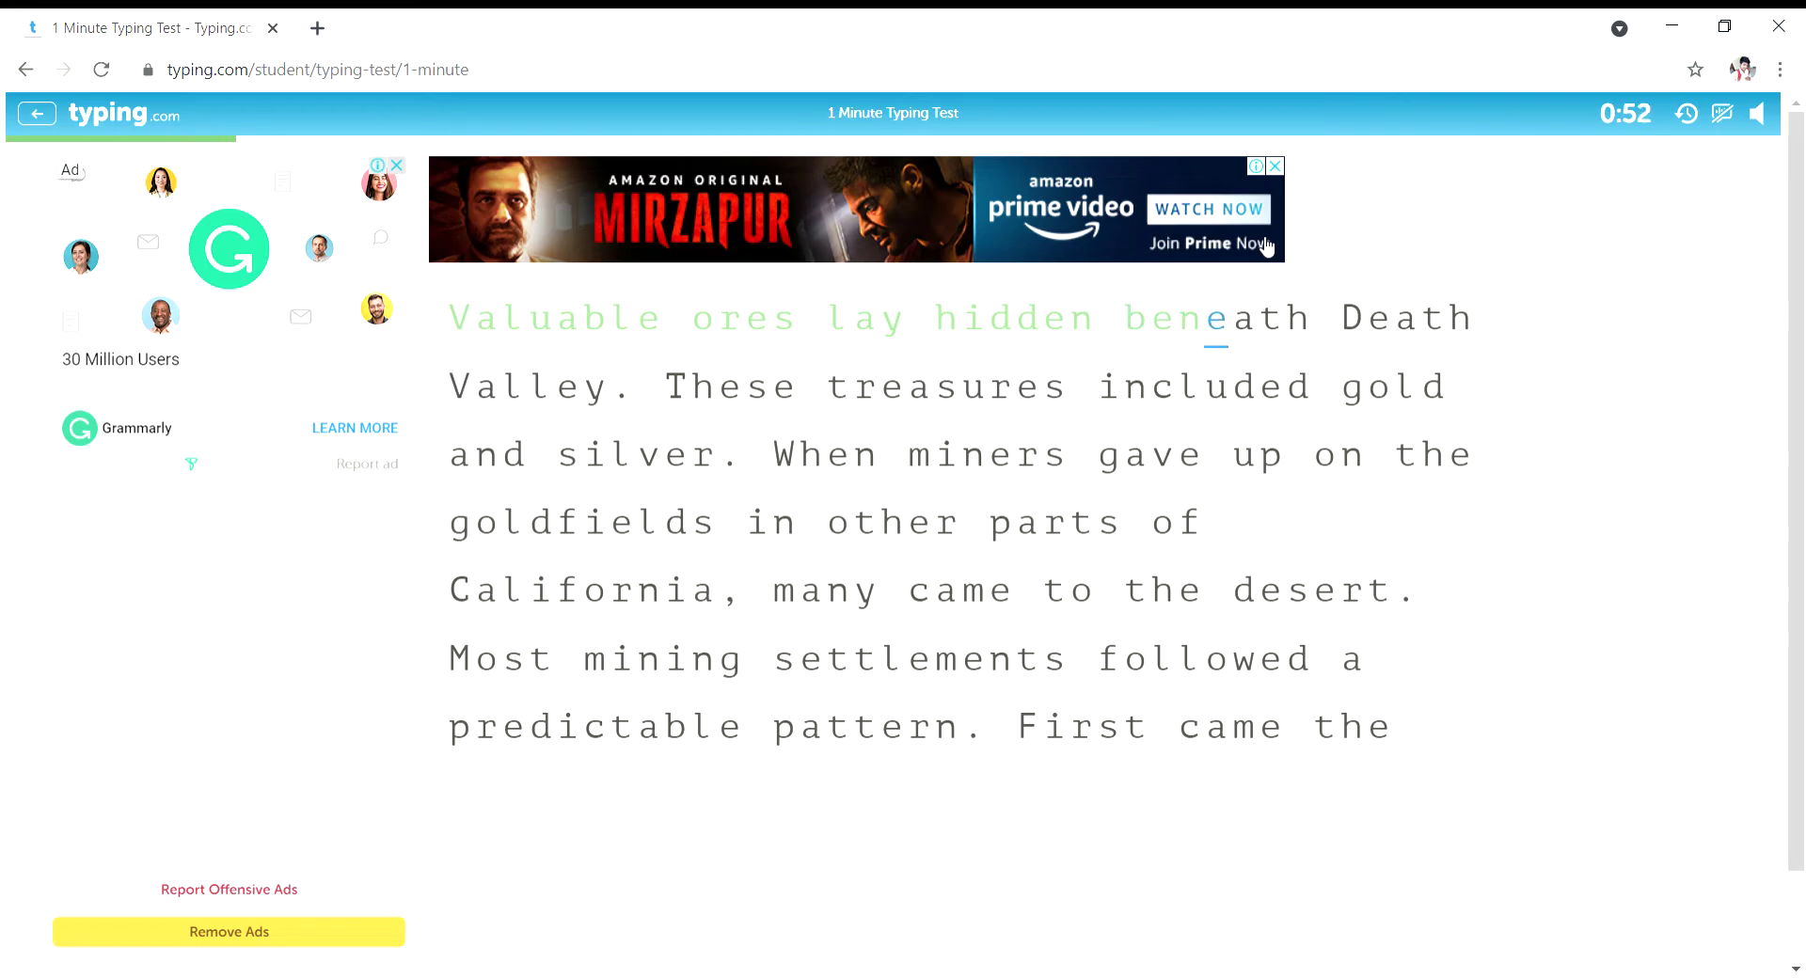
pyautogui.write('eath D')
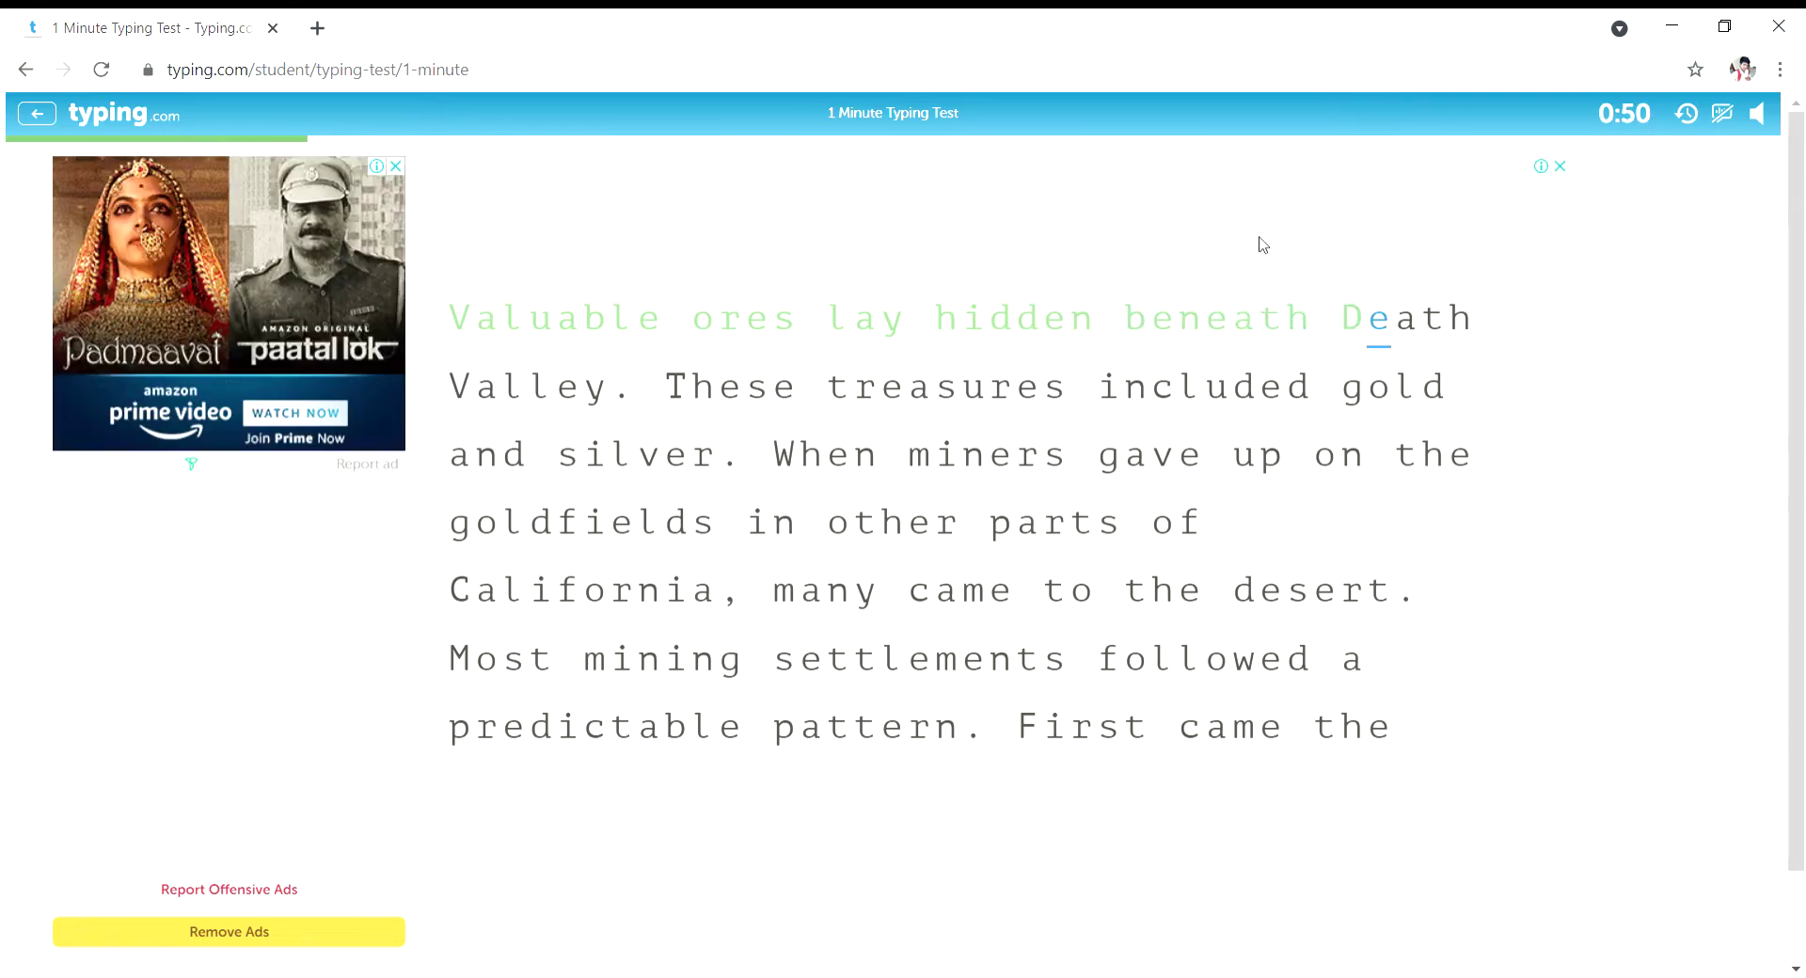
pyautogui.write('eath Vall')
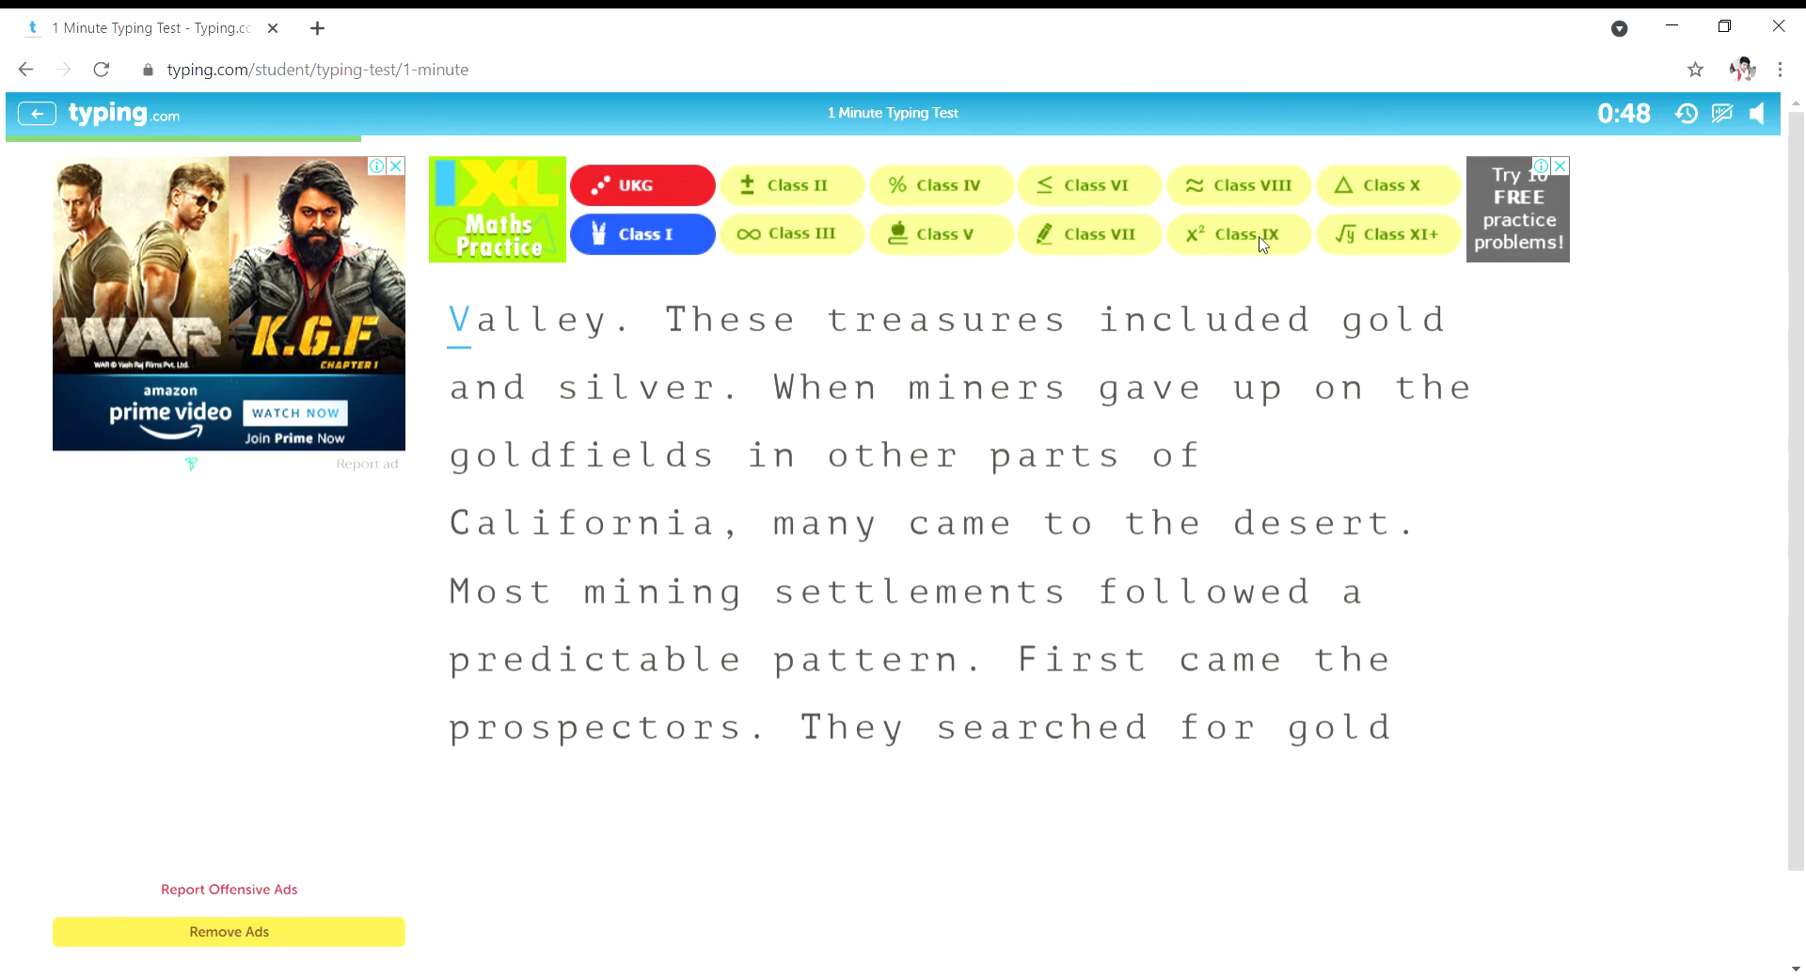
pyautogui.write('ey. ')
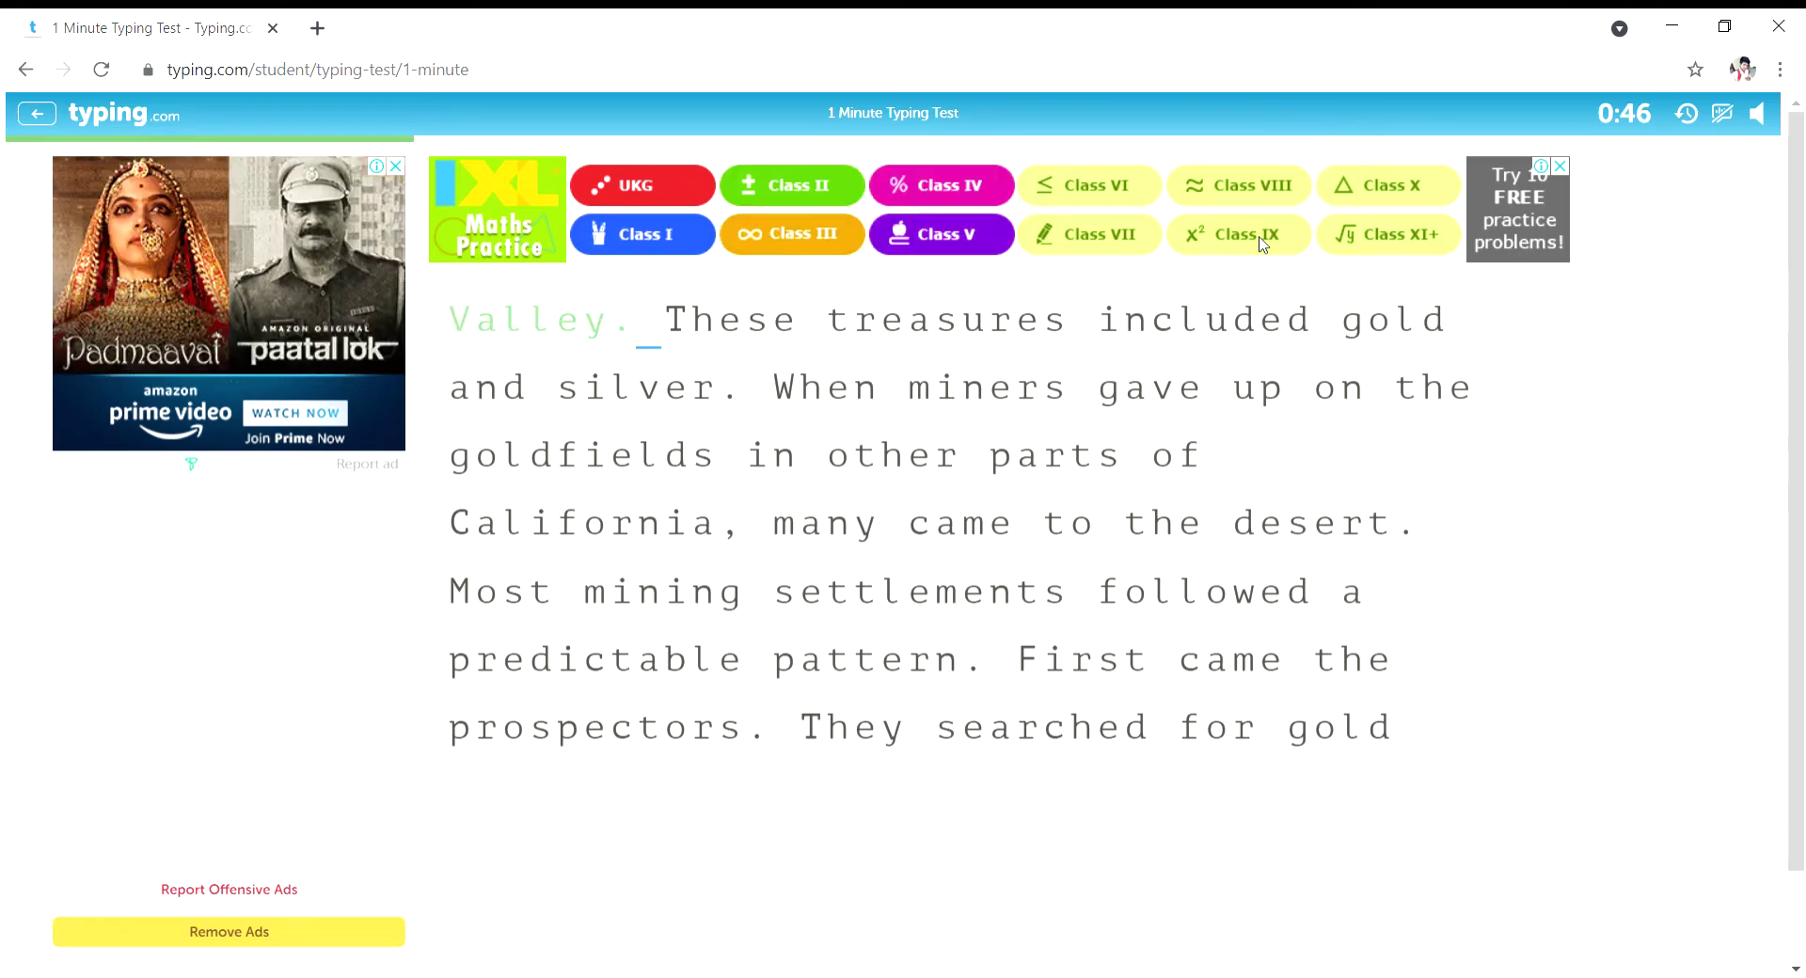
pyautogui.write('t')
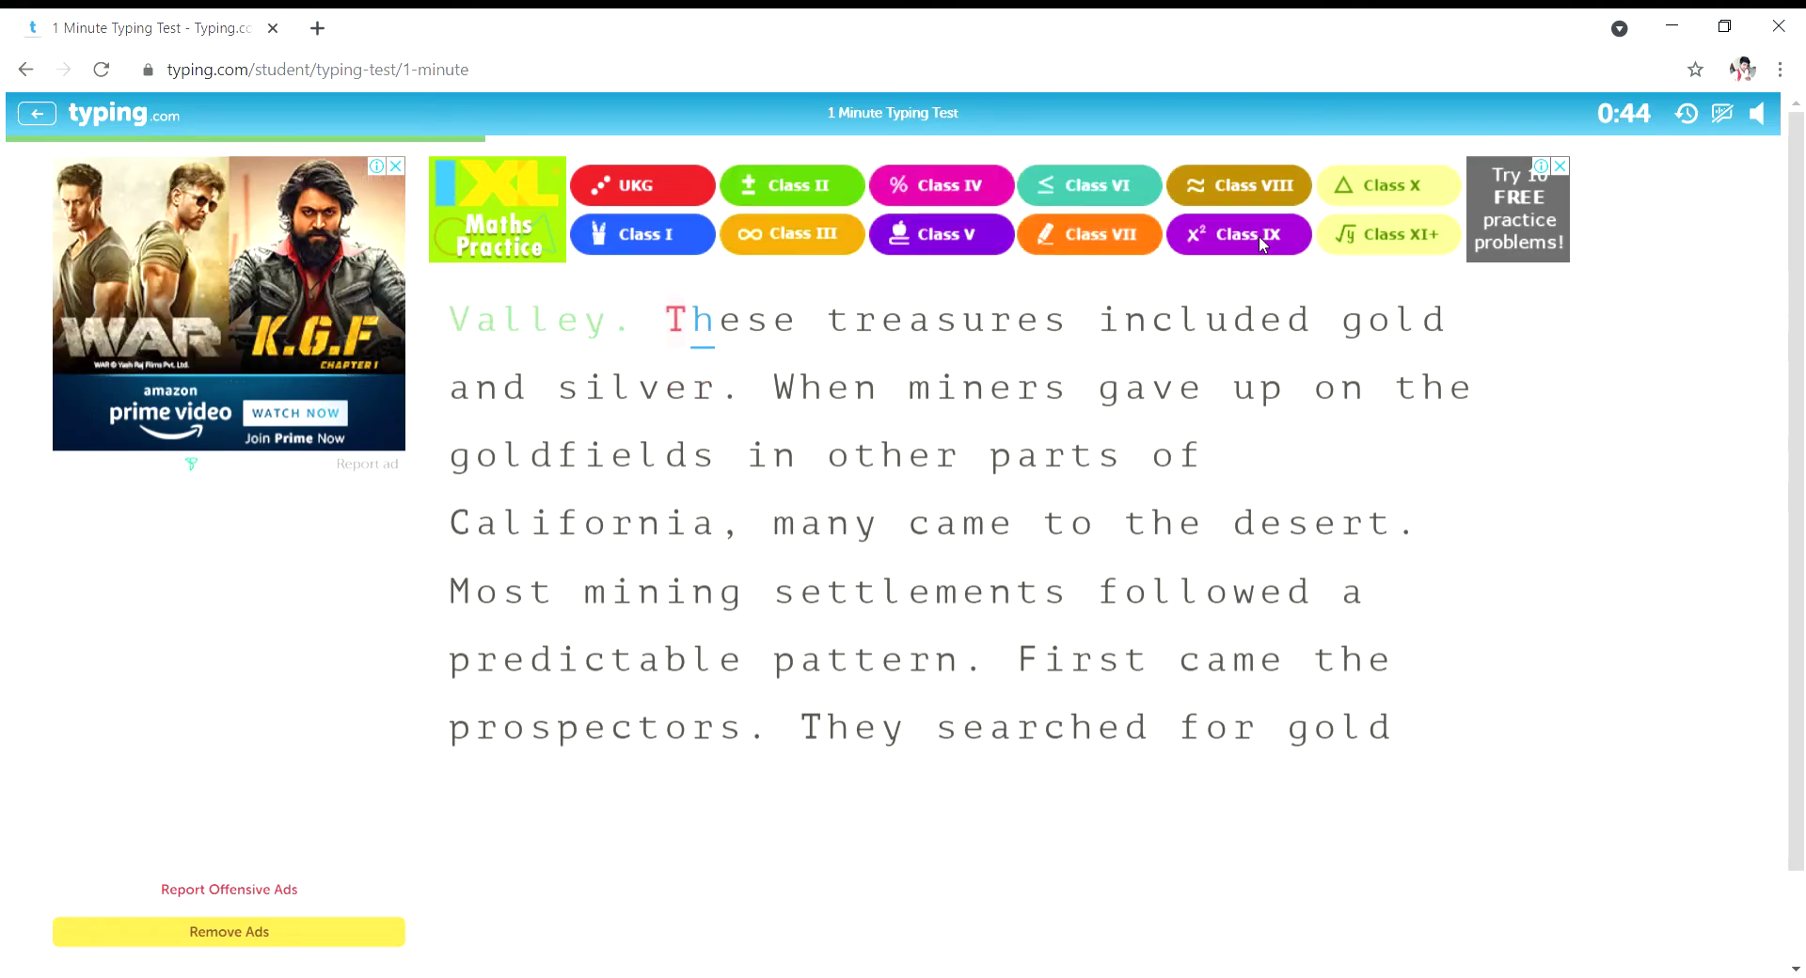
pyautogui.press('BackSpace')
pyautogui.write('These')
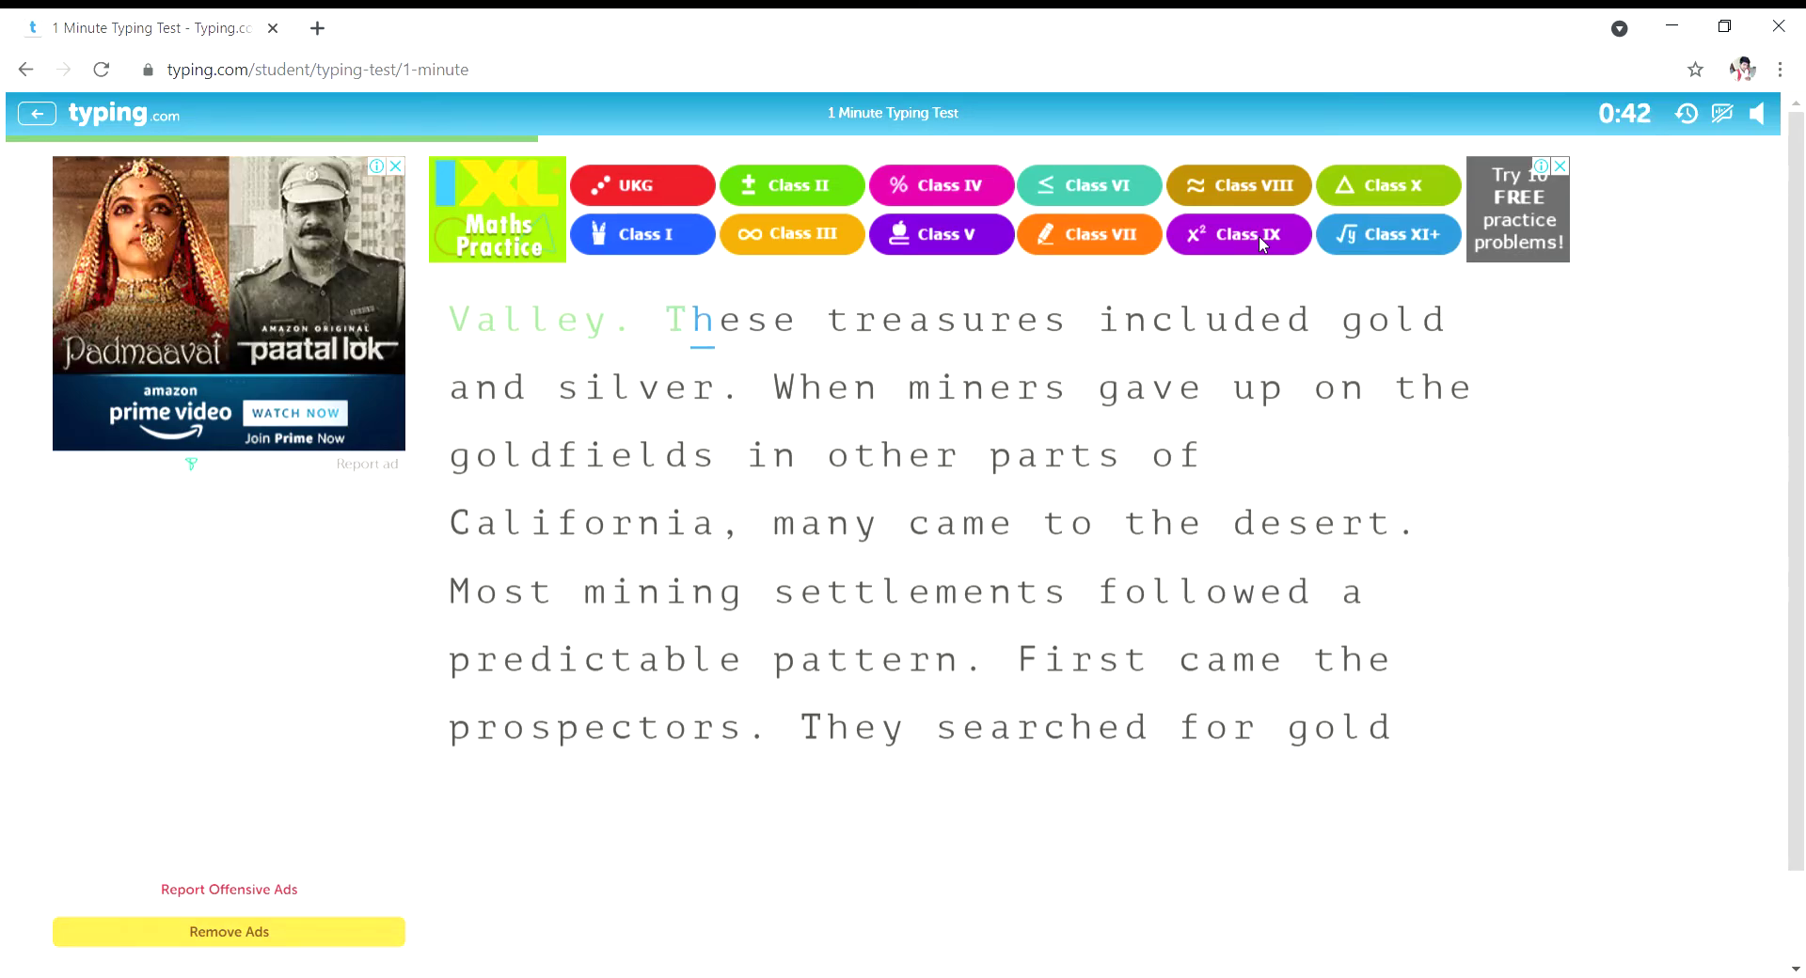
pyautogui.write(' t')
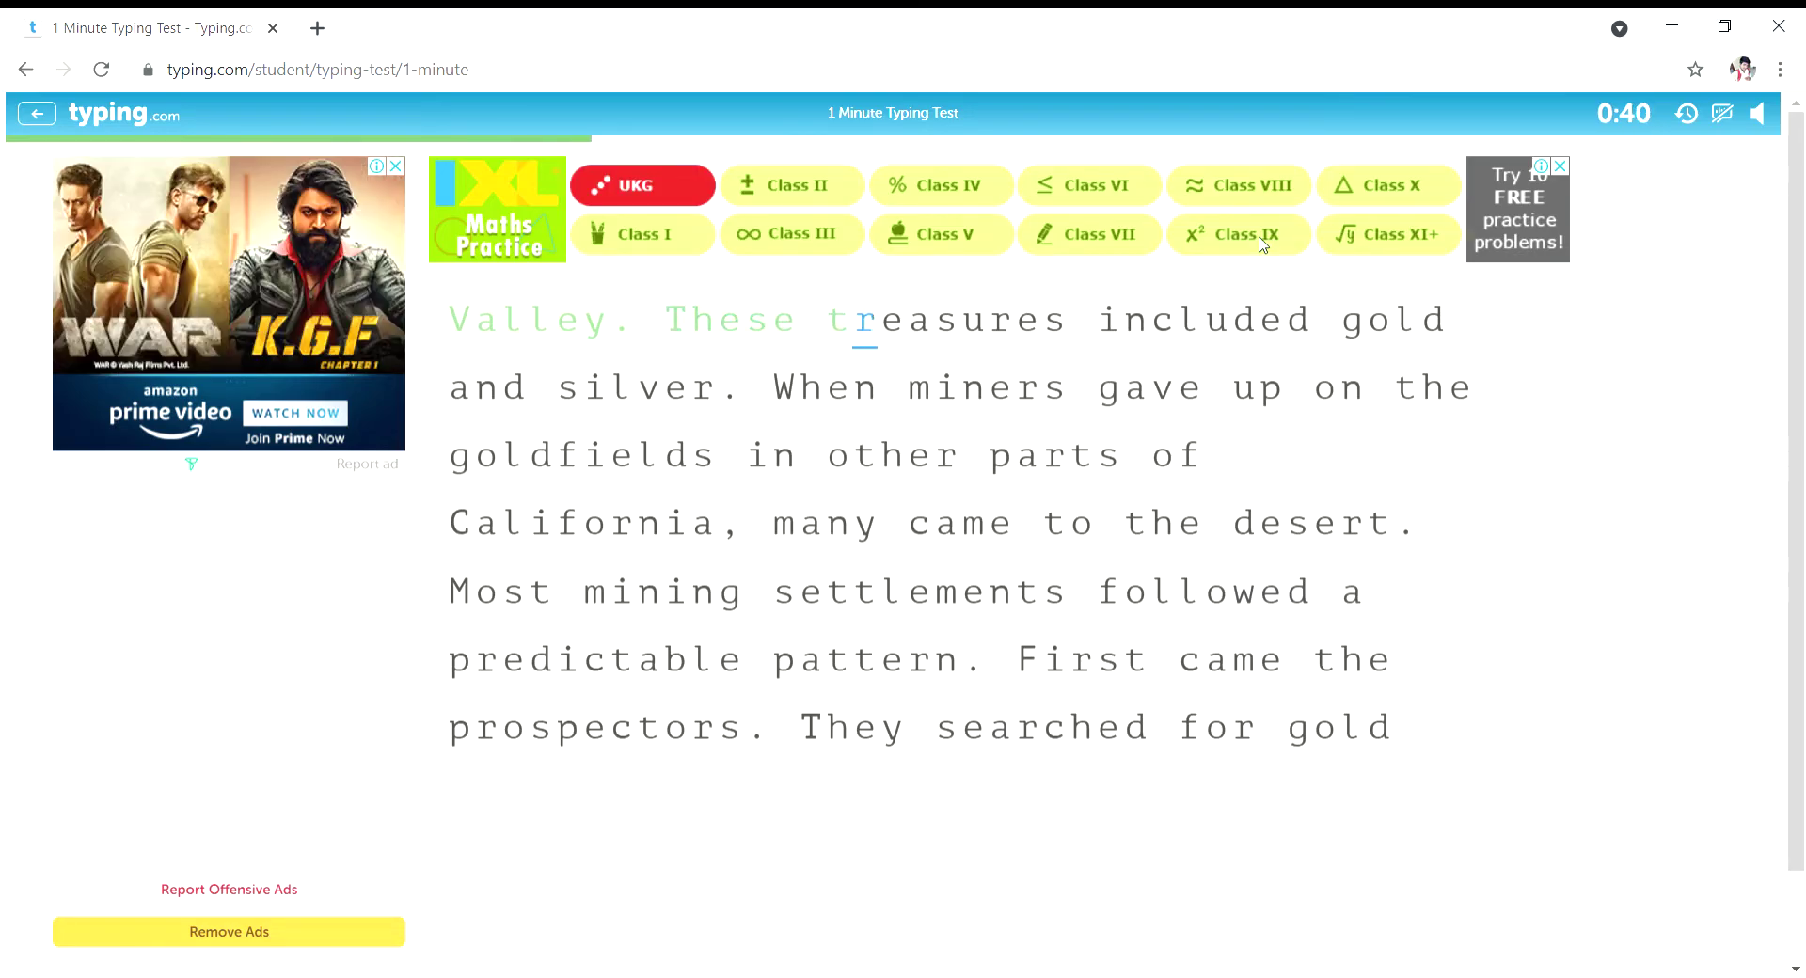
pyautogui.write('reasure')
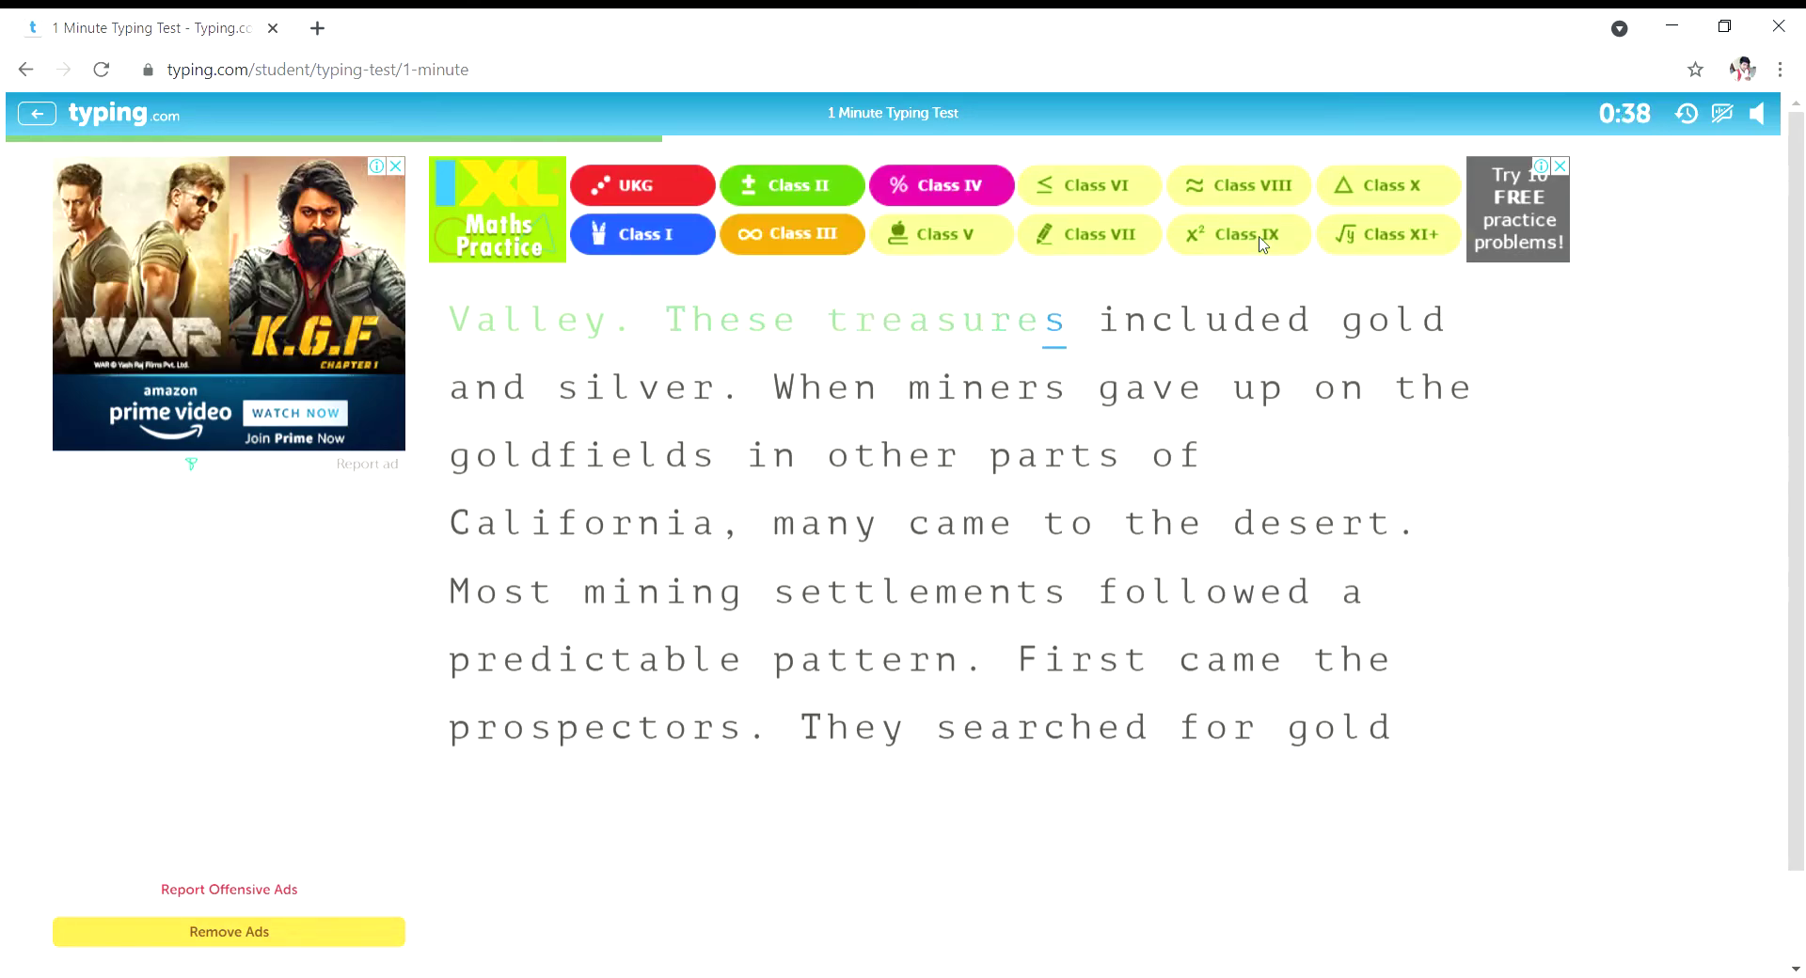
pyautogui.write('s included ')
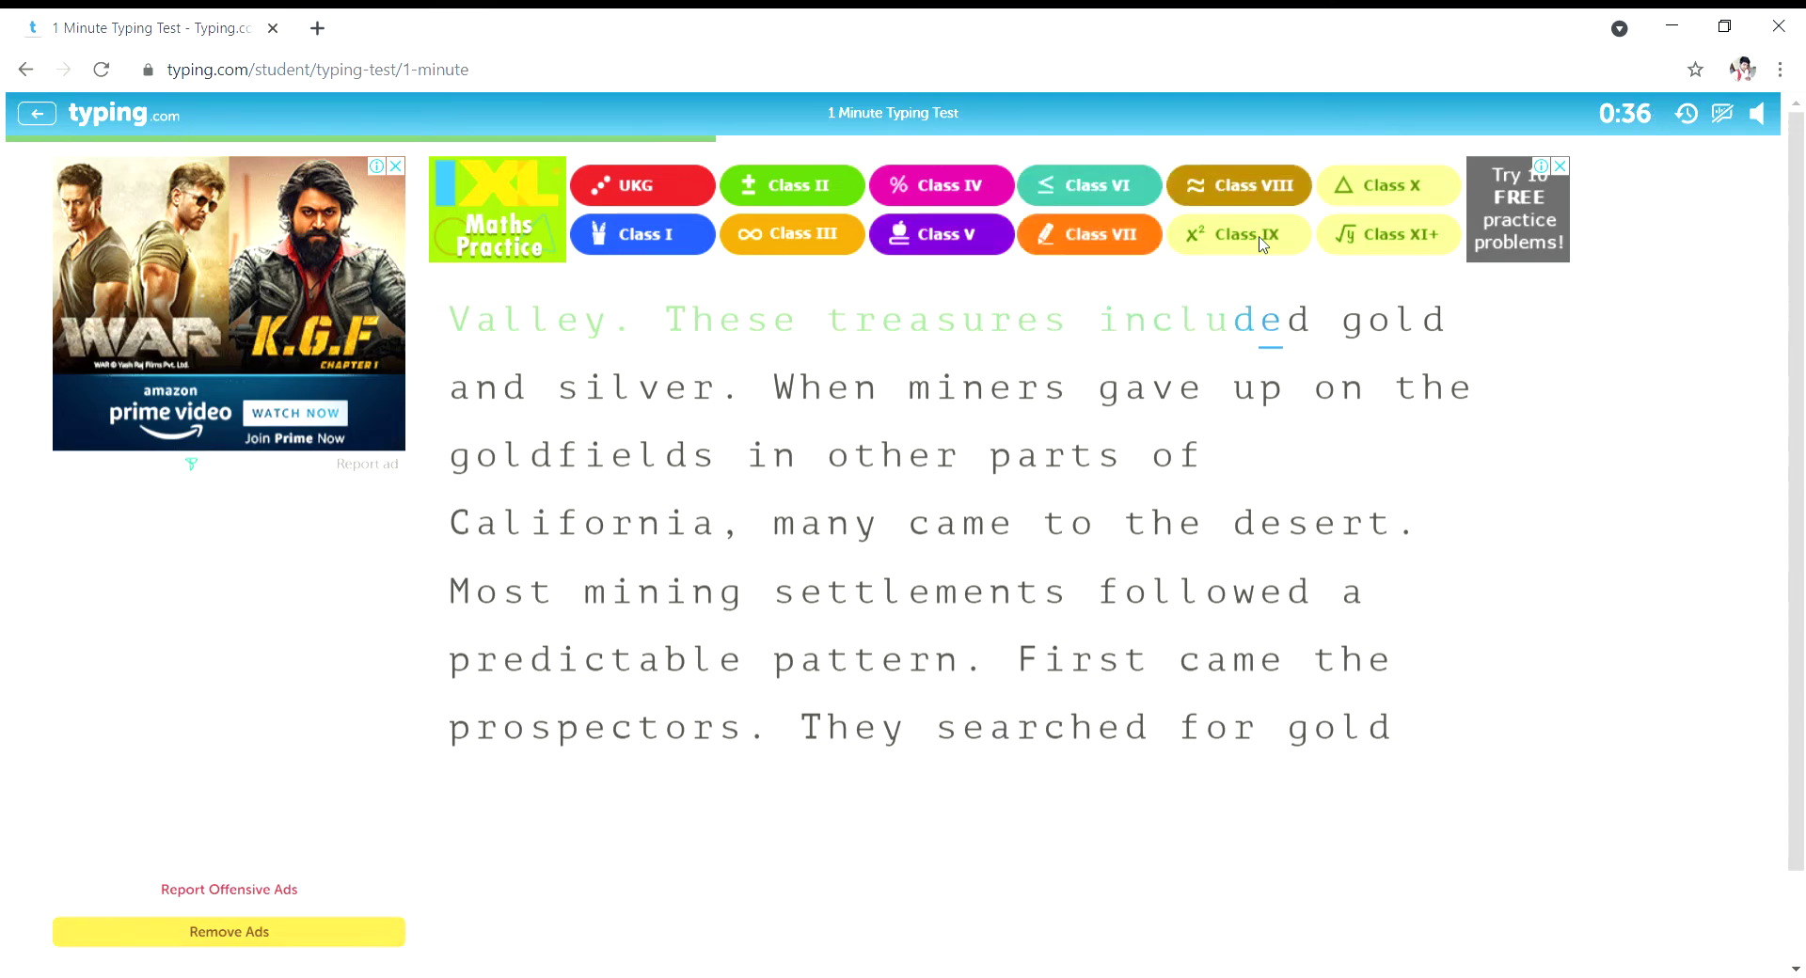
pyautogui.write('gold and ')
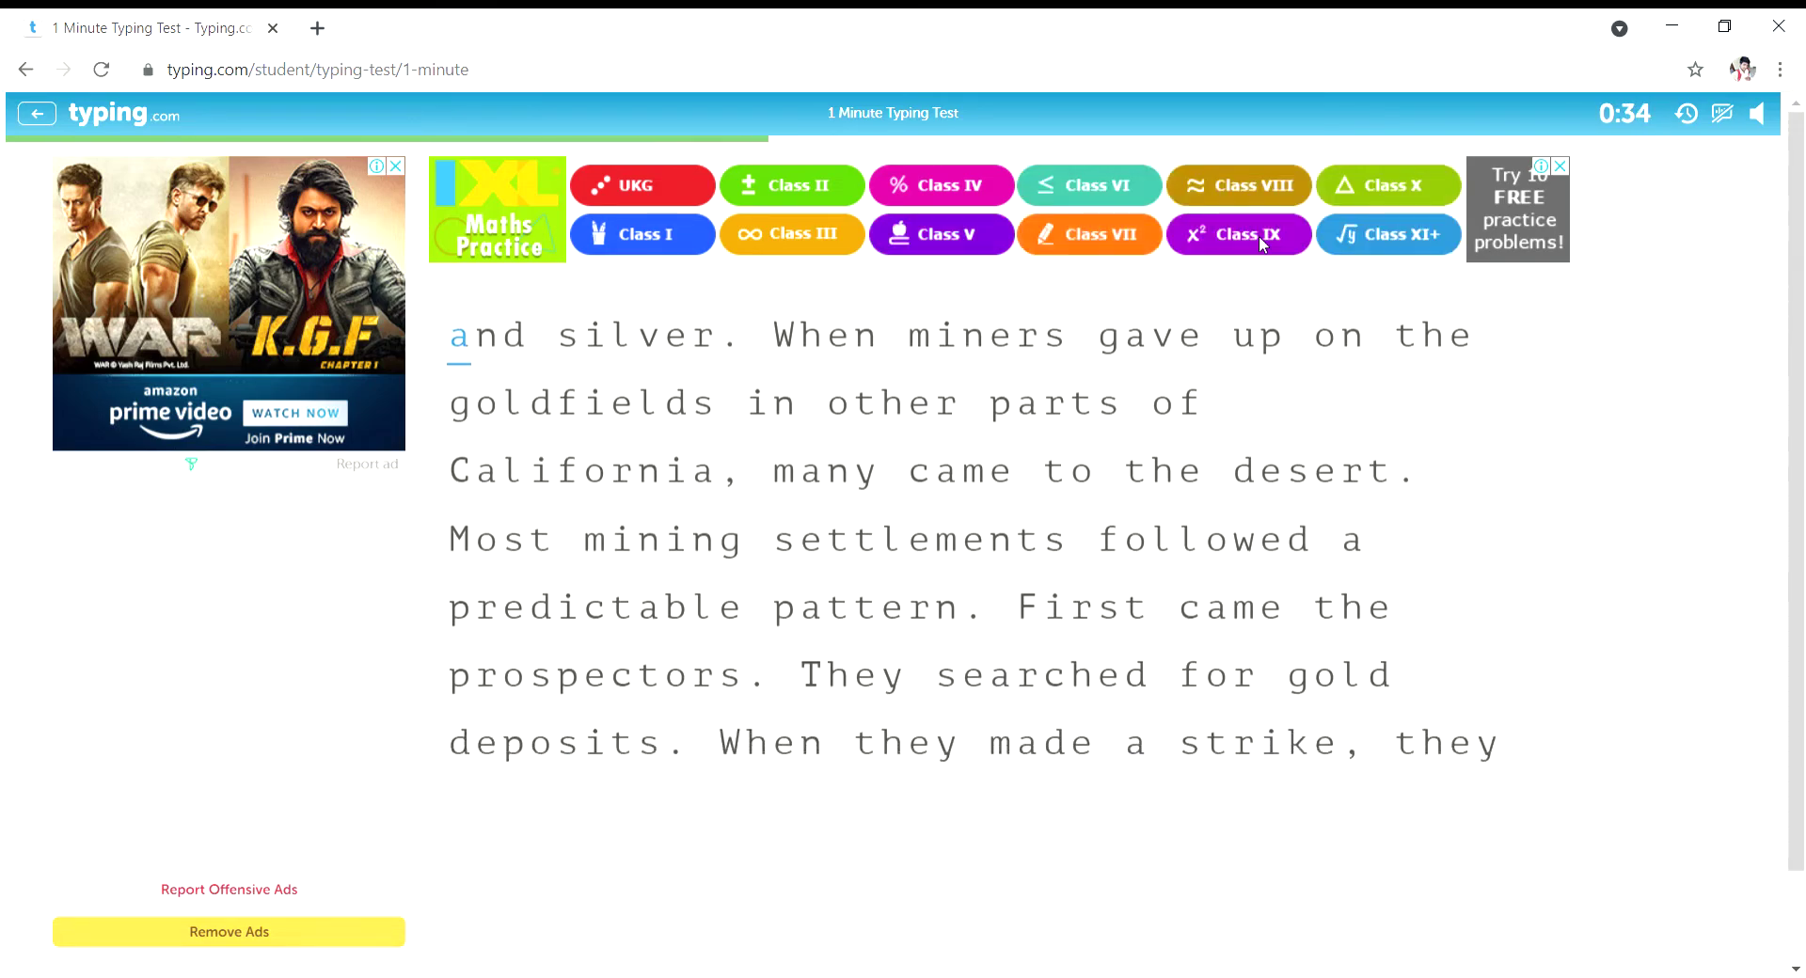
pyautogui.write('silver.')
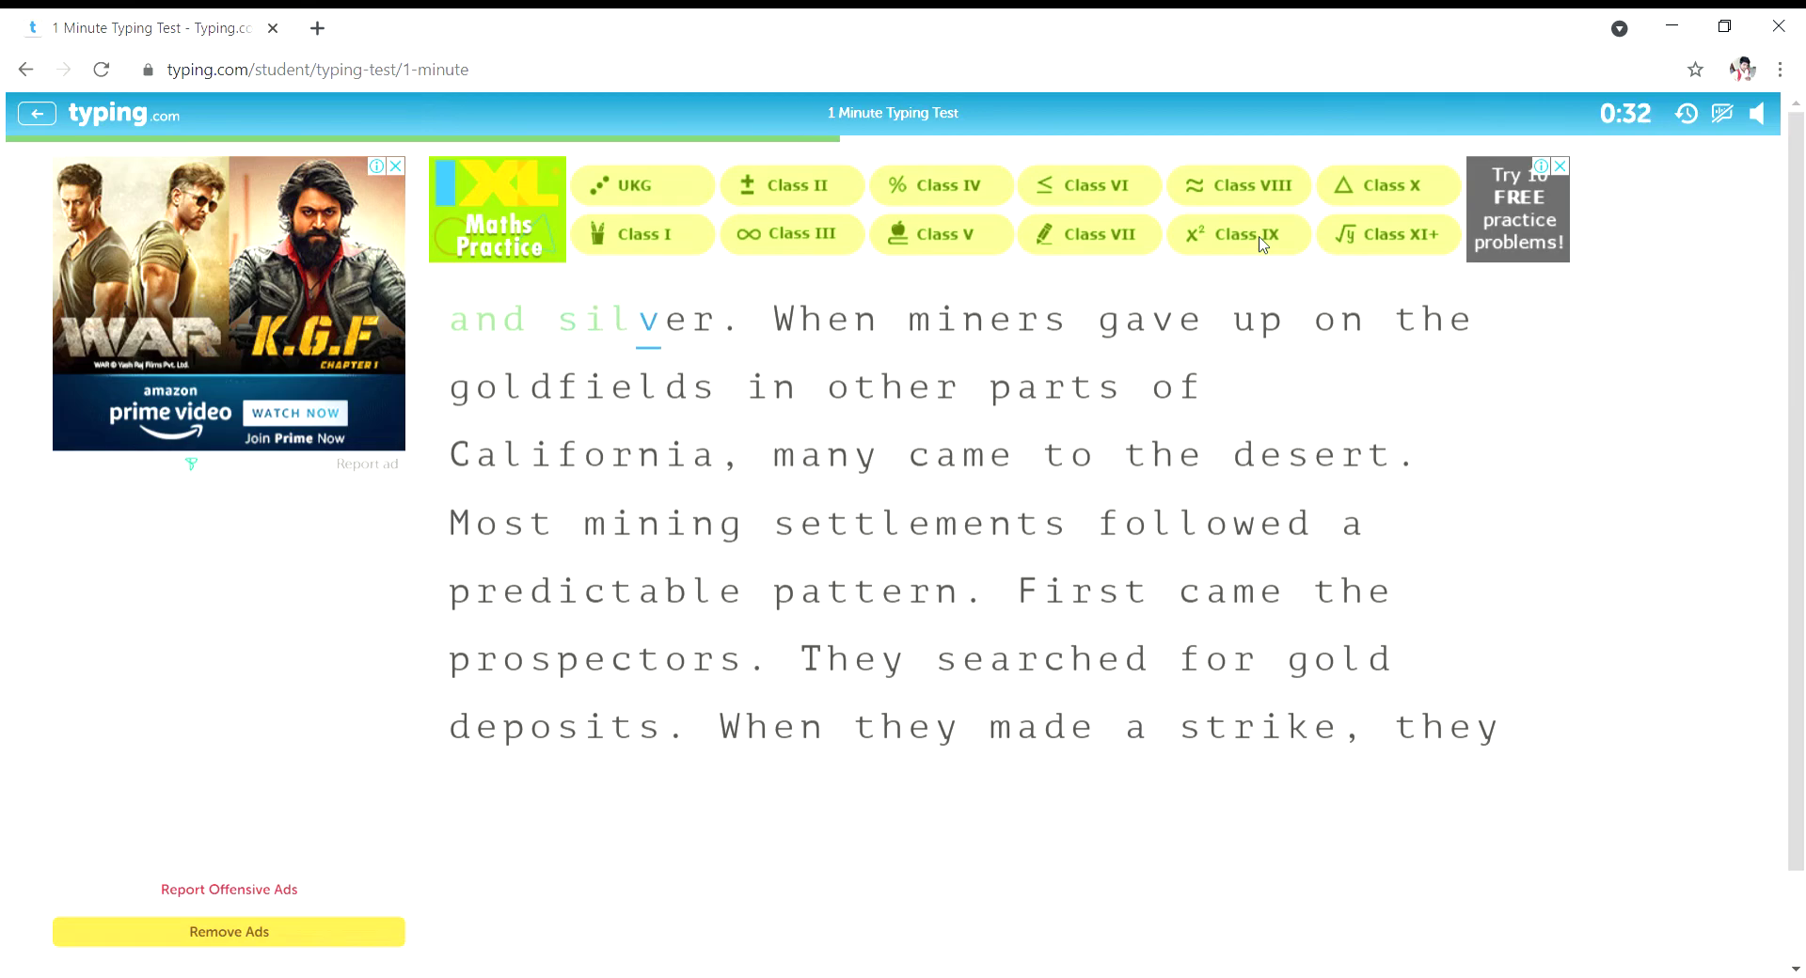
pyautogui.write(' Wh')
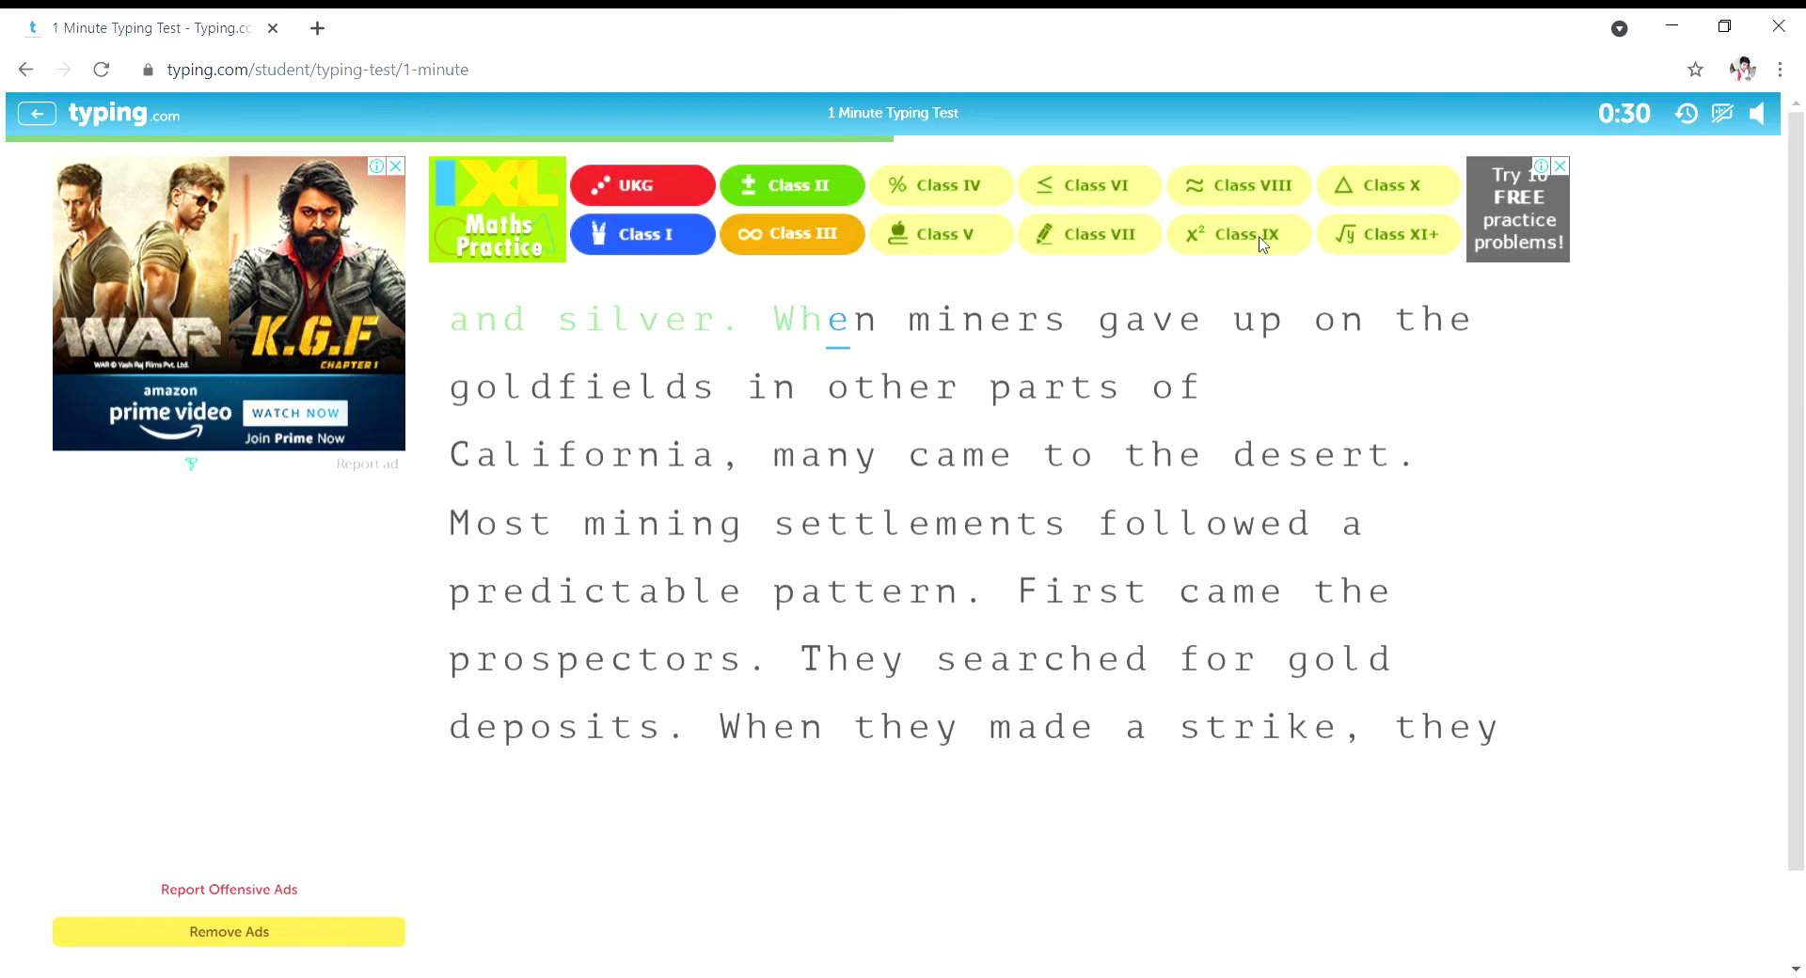
pyautogui.write('en mine')
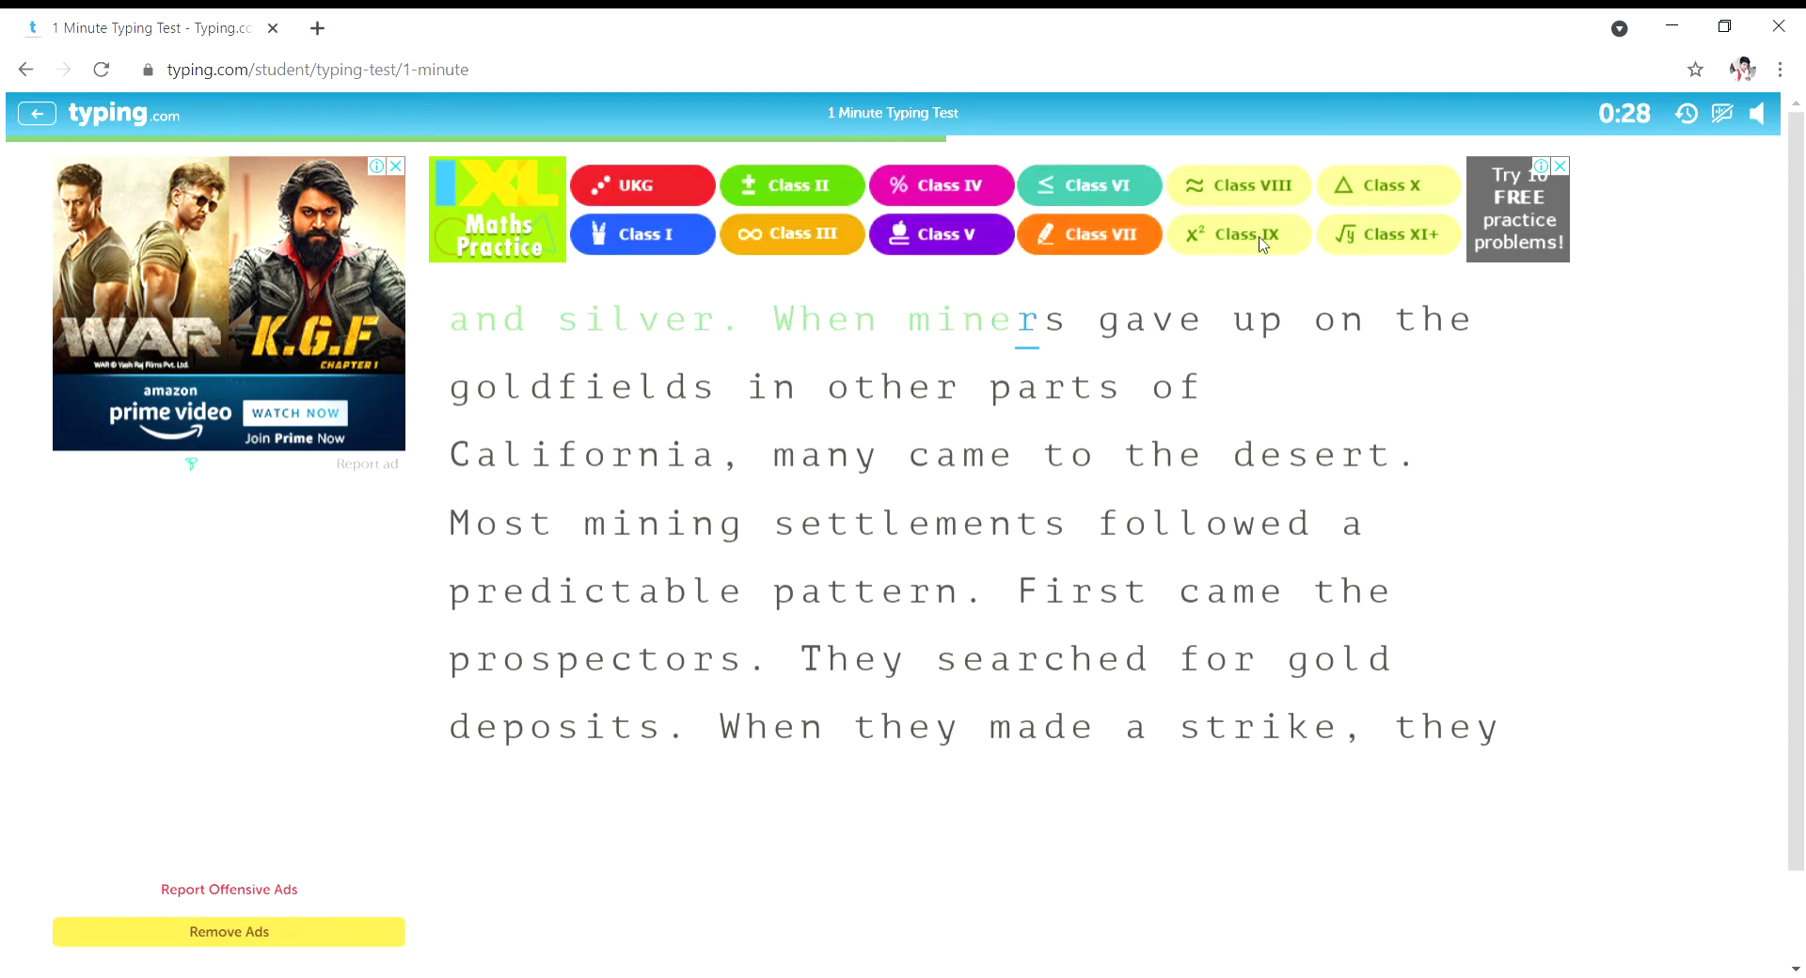
pyautogui.write('rs gave ')
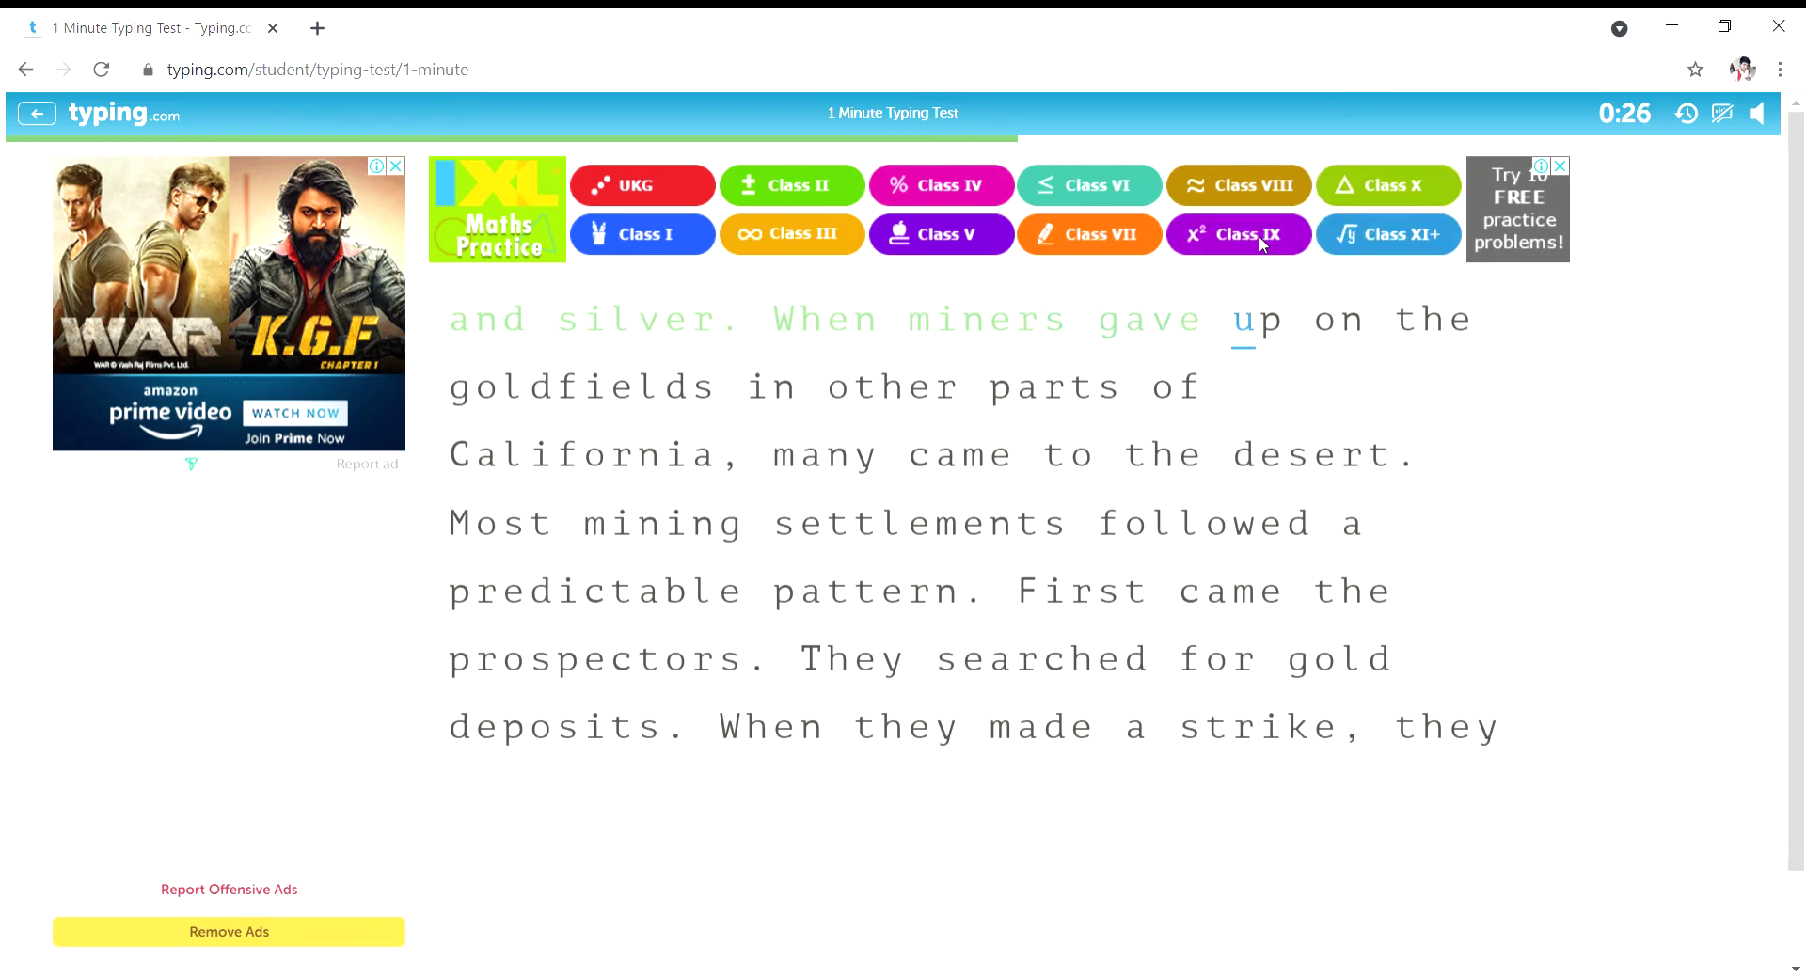
pyautogui.write('up on the ')
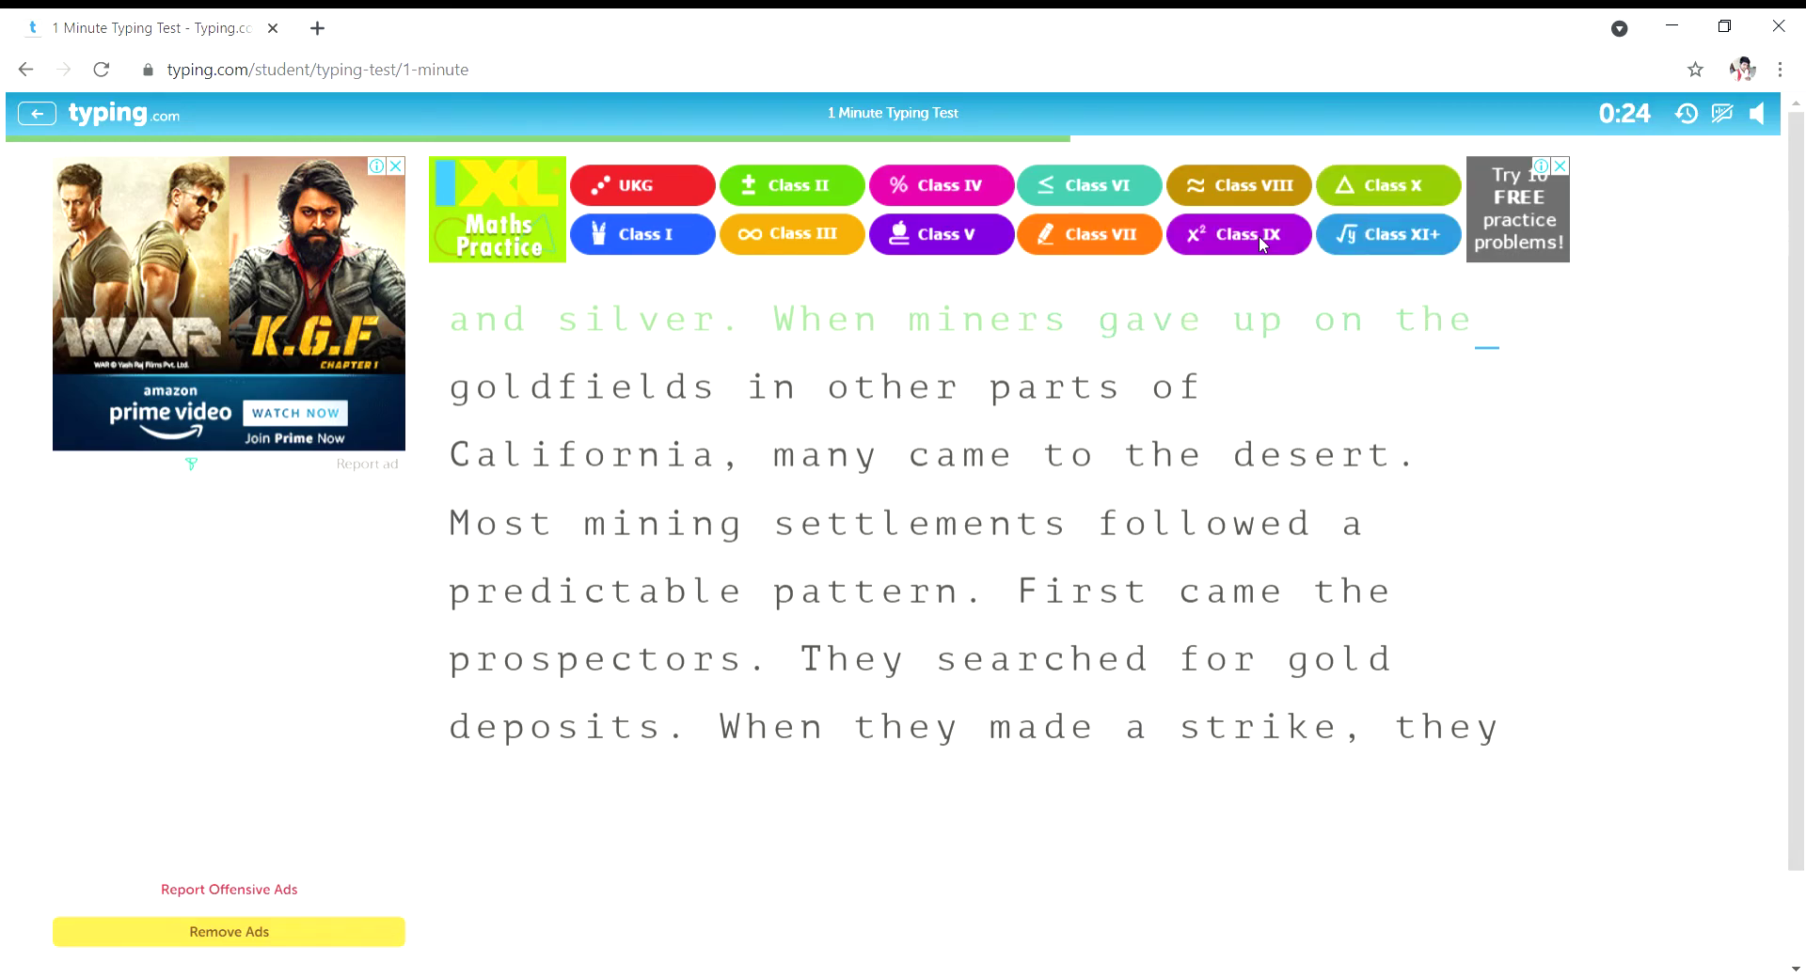
pyautogui.write('gold')
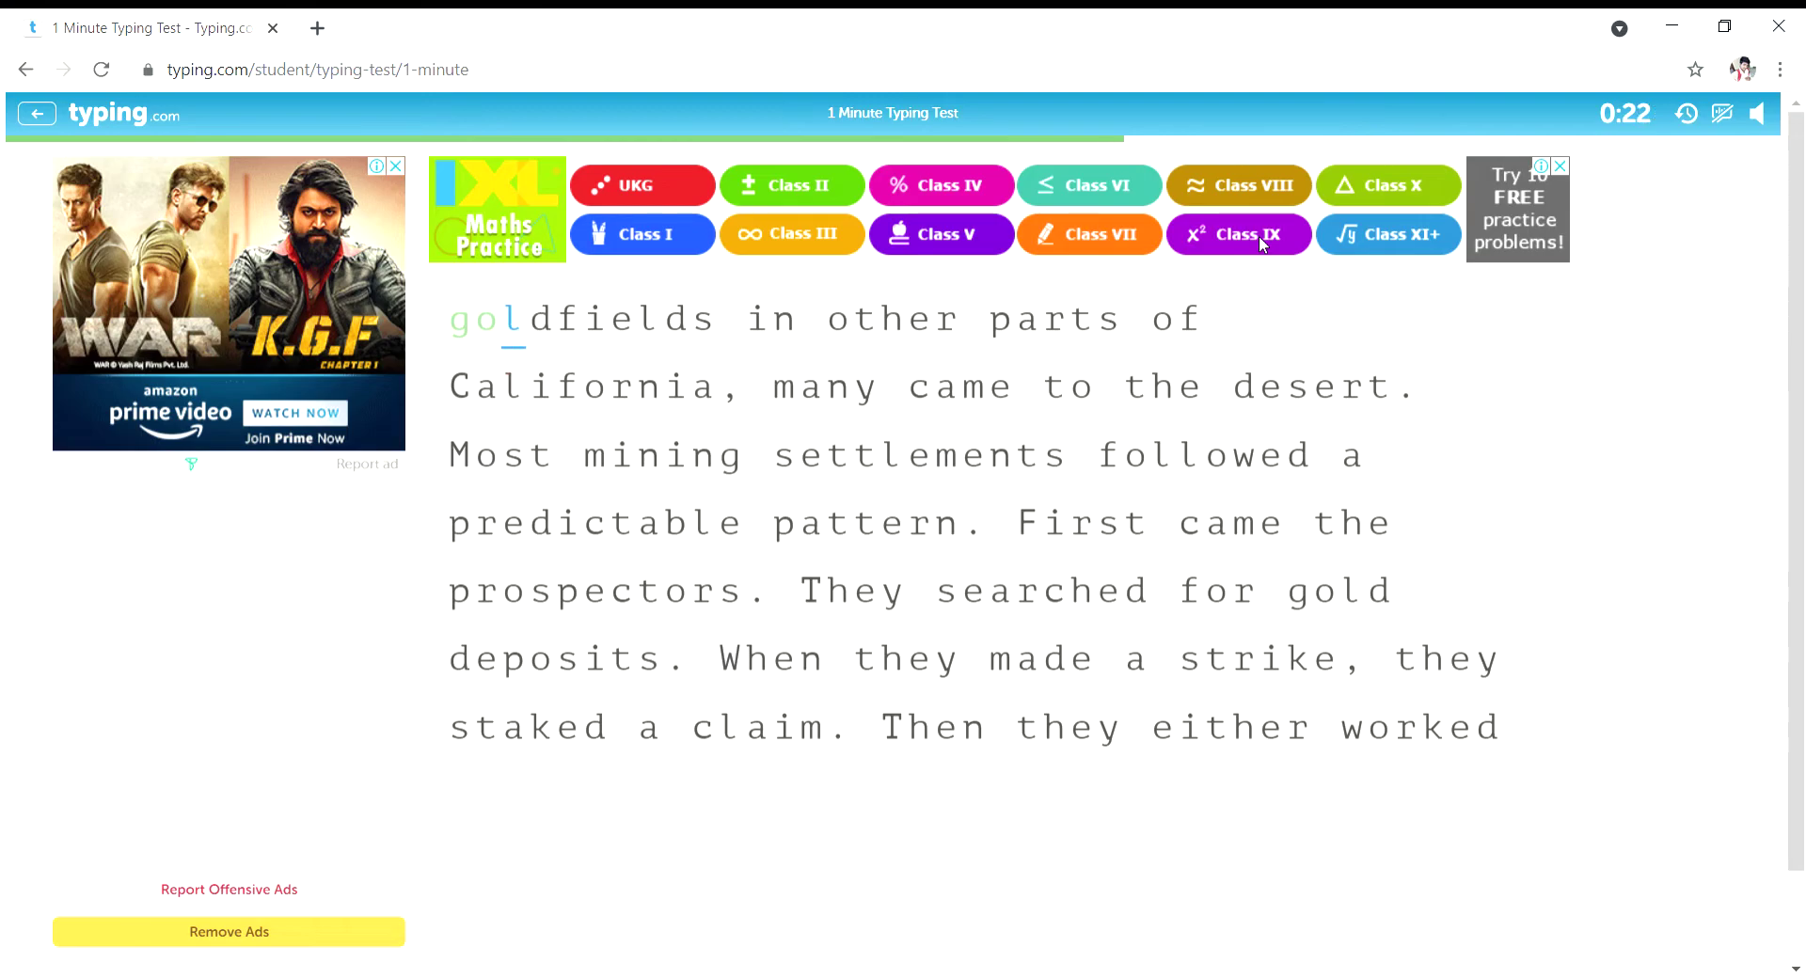
pyautogui.write('fiel')
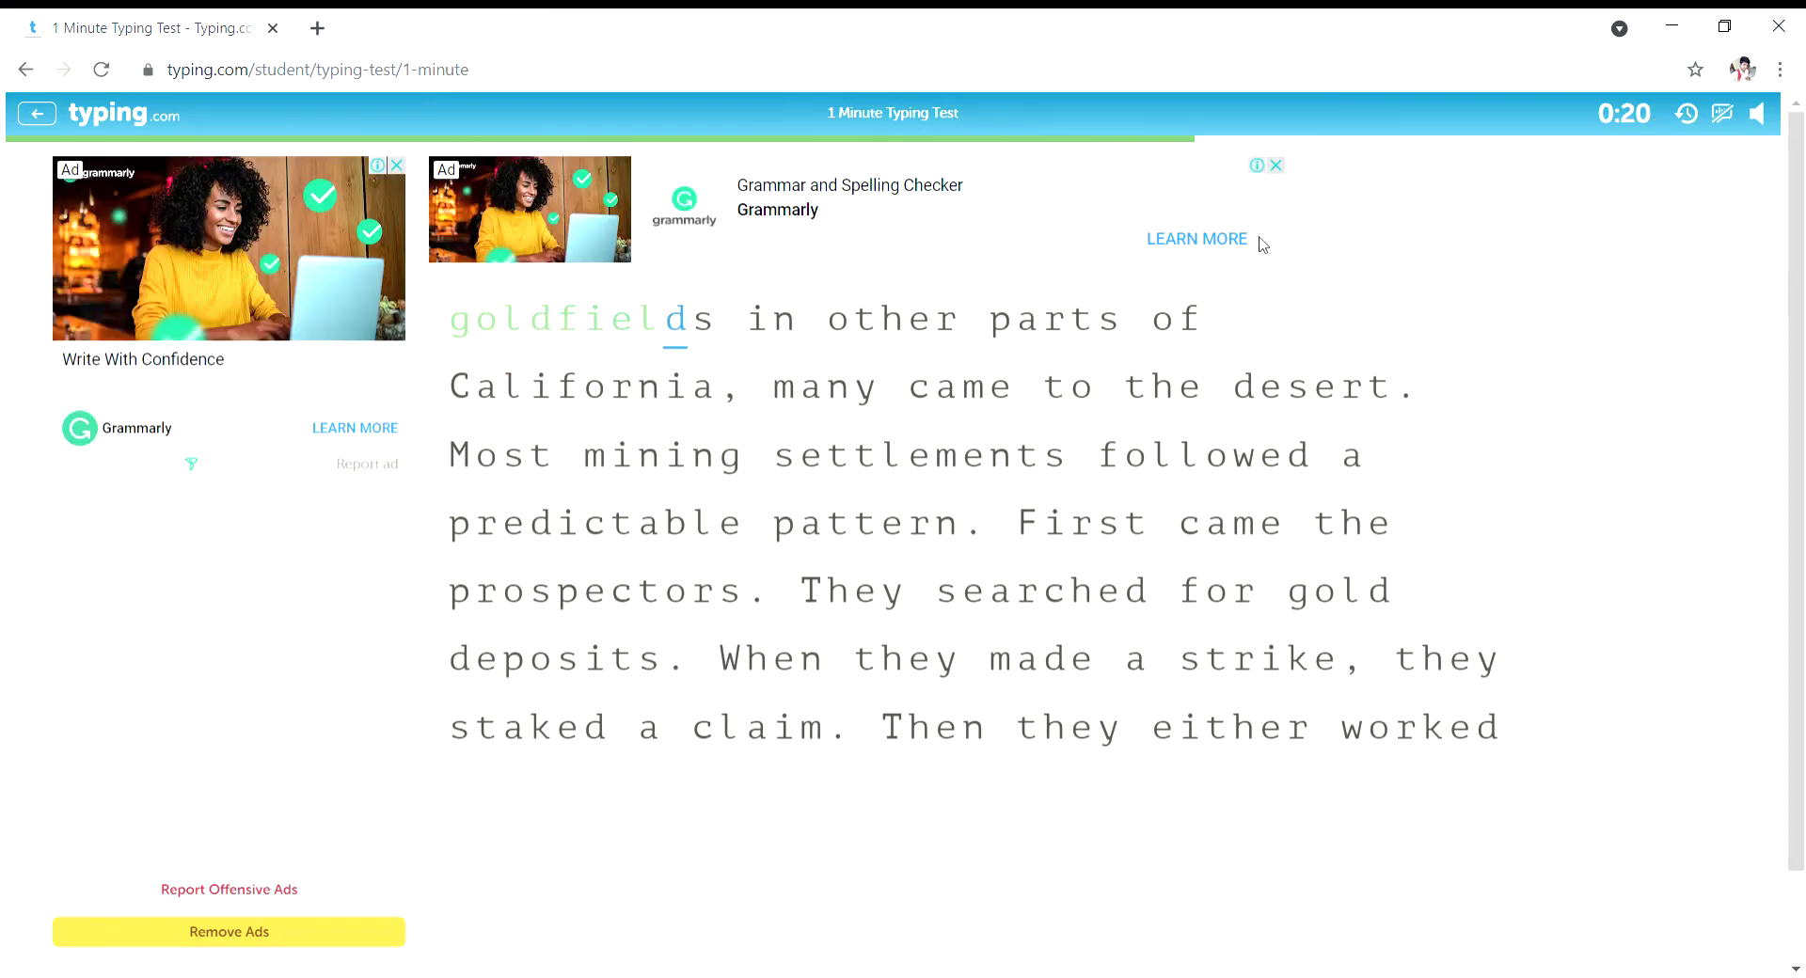
pyautogui.write('ds in other ')
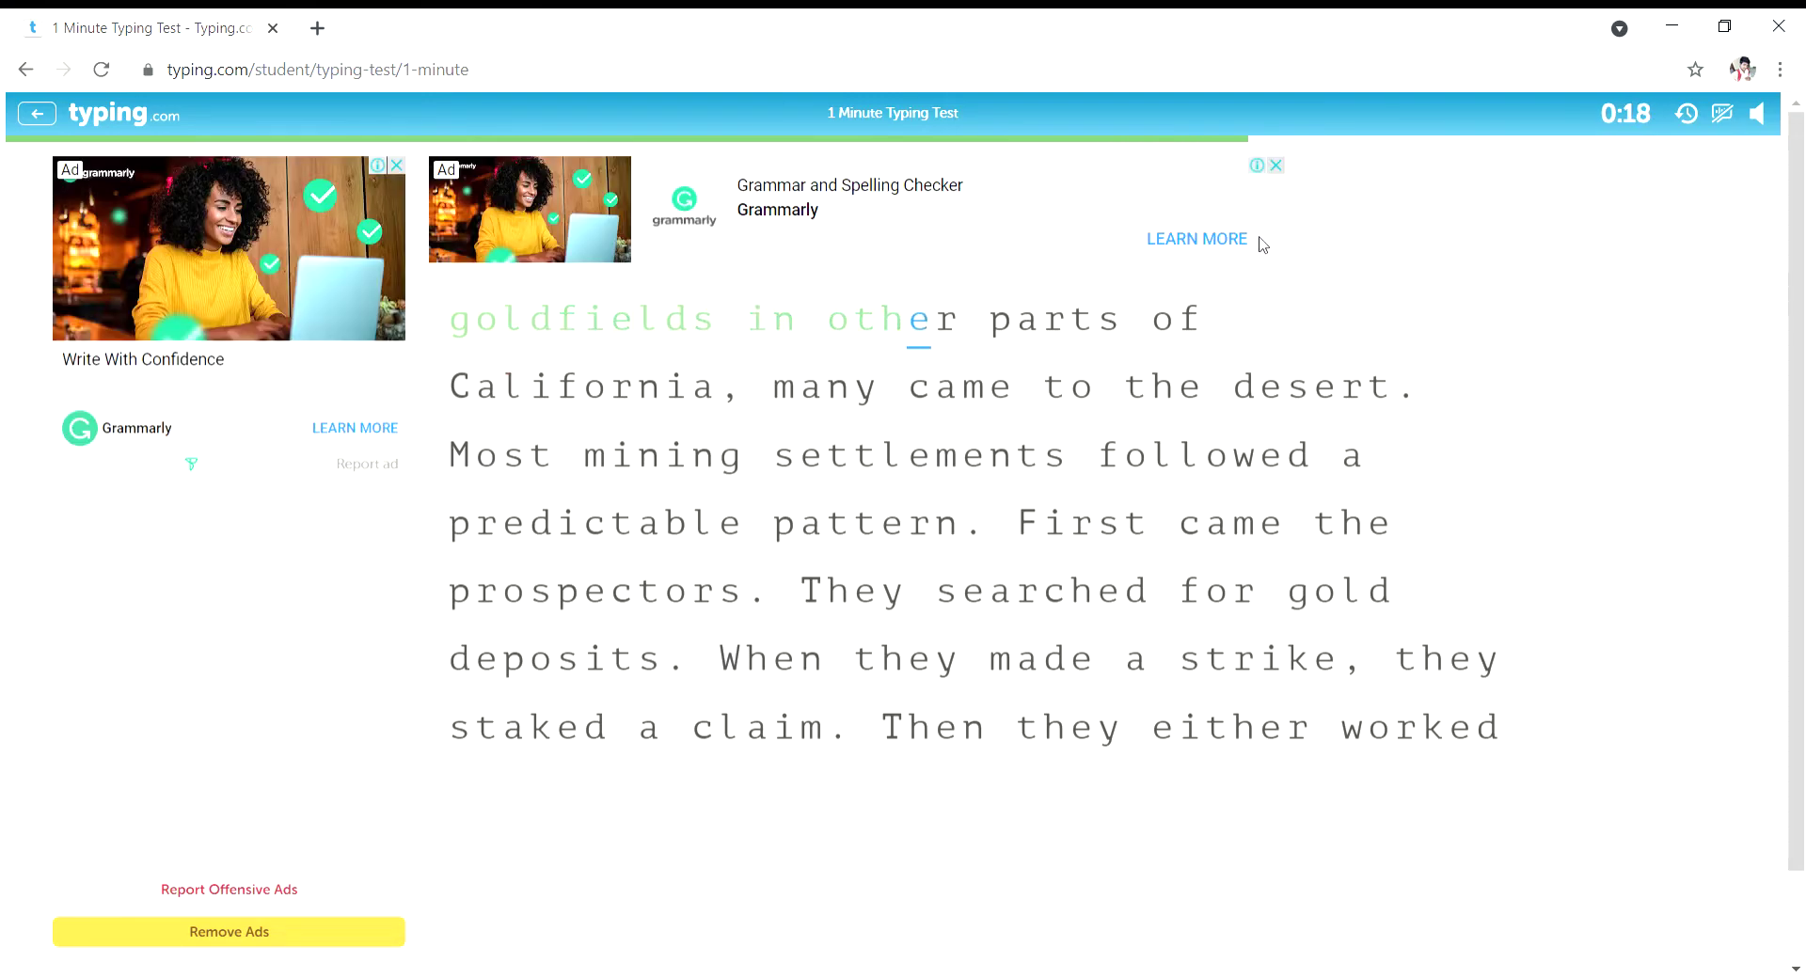
pyautogui.write('part')
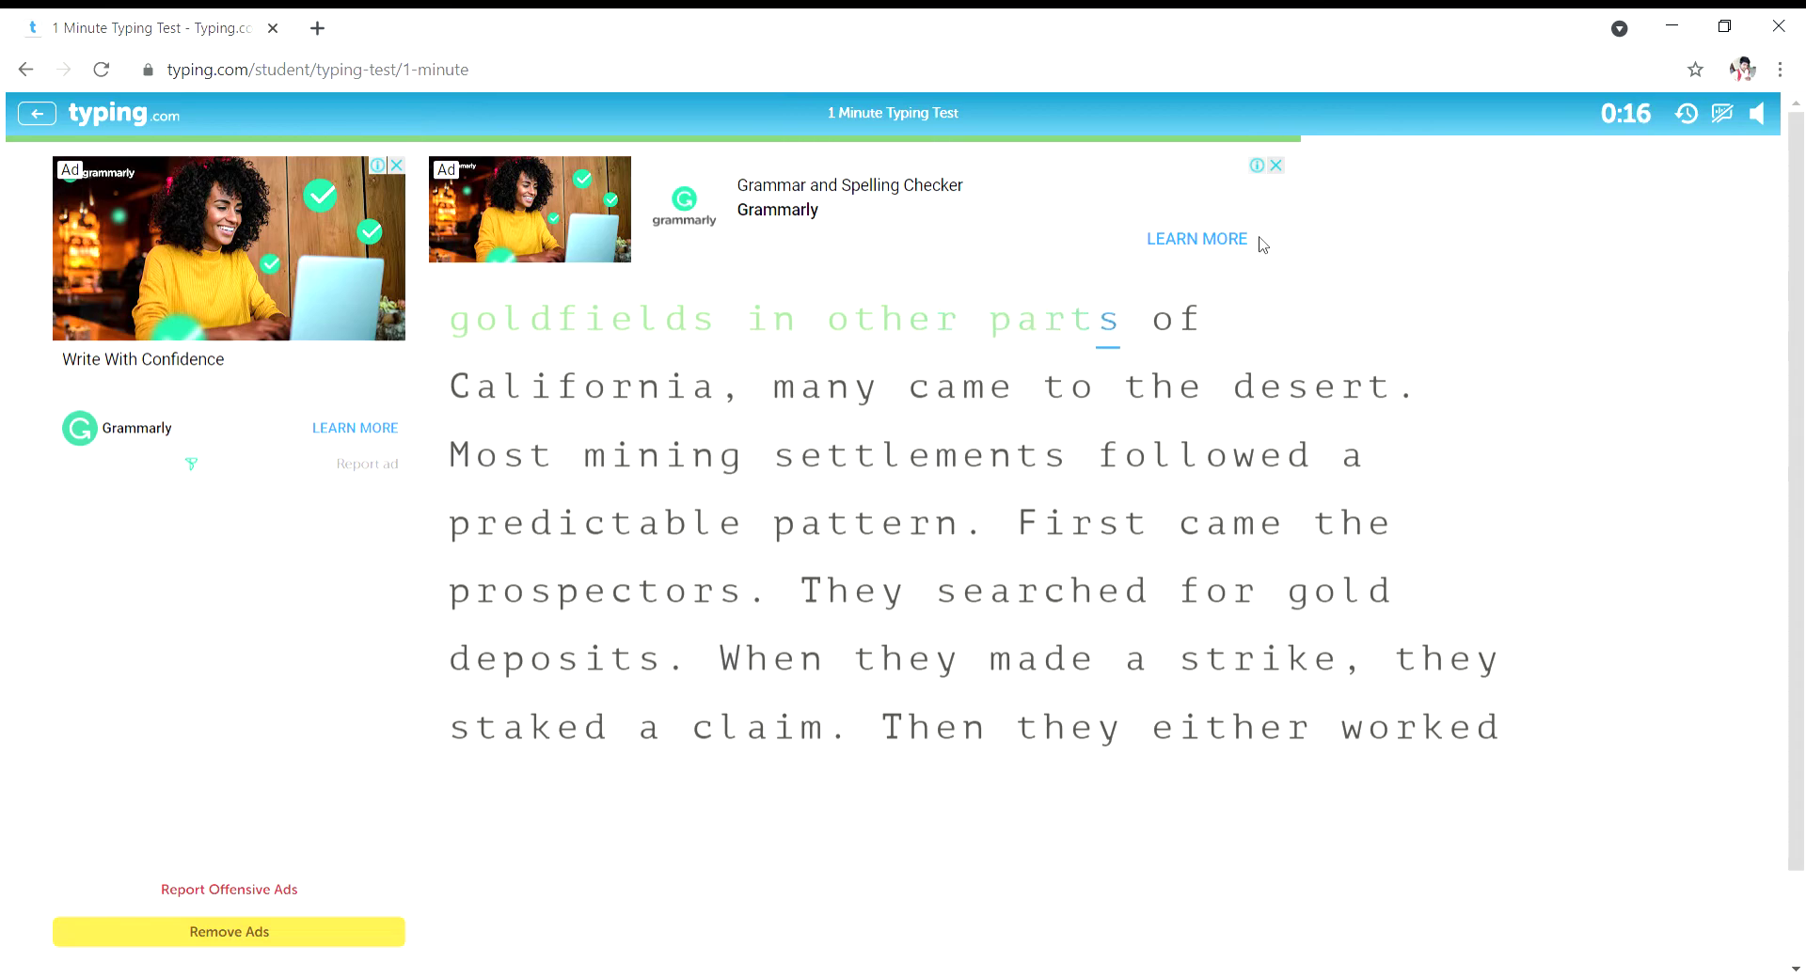
pyautogui.write('s of Ca')
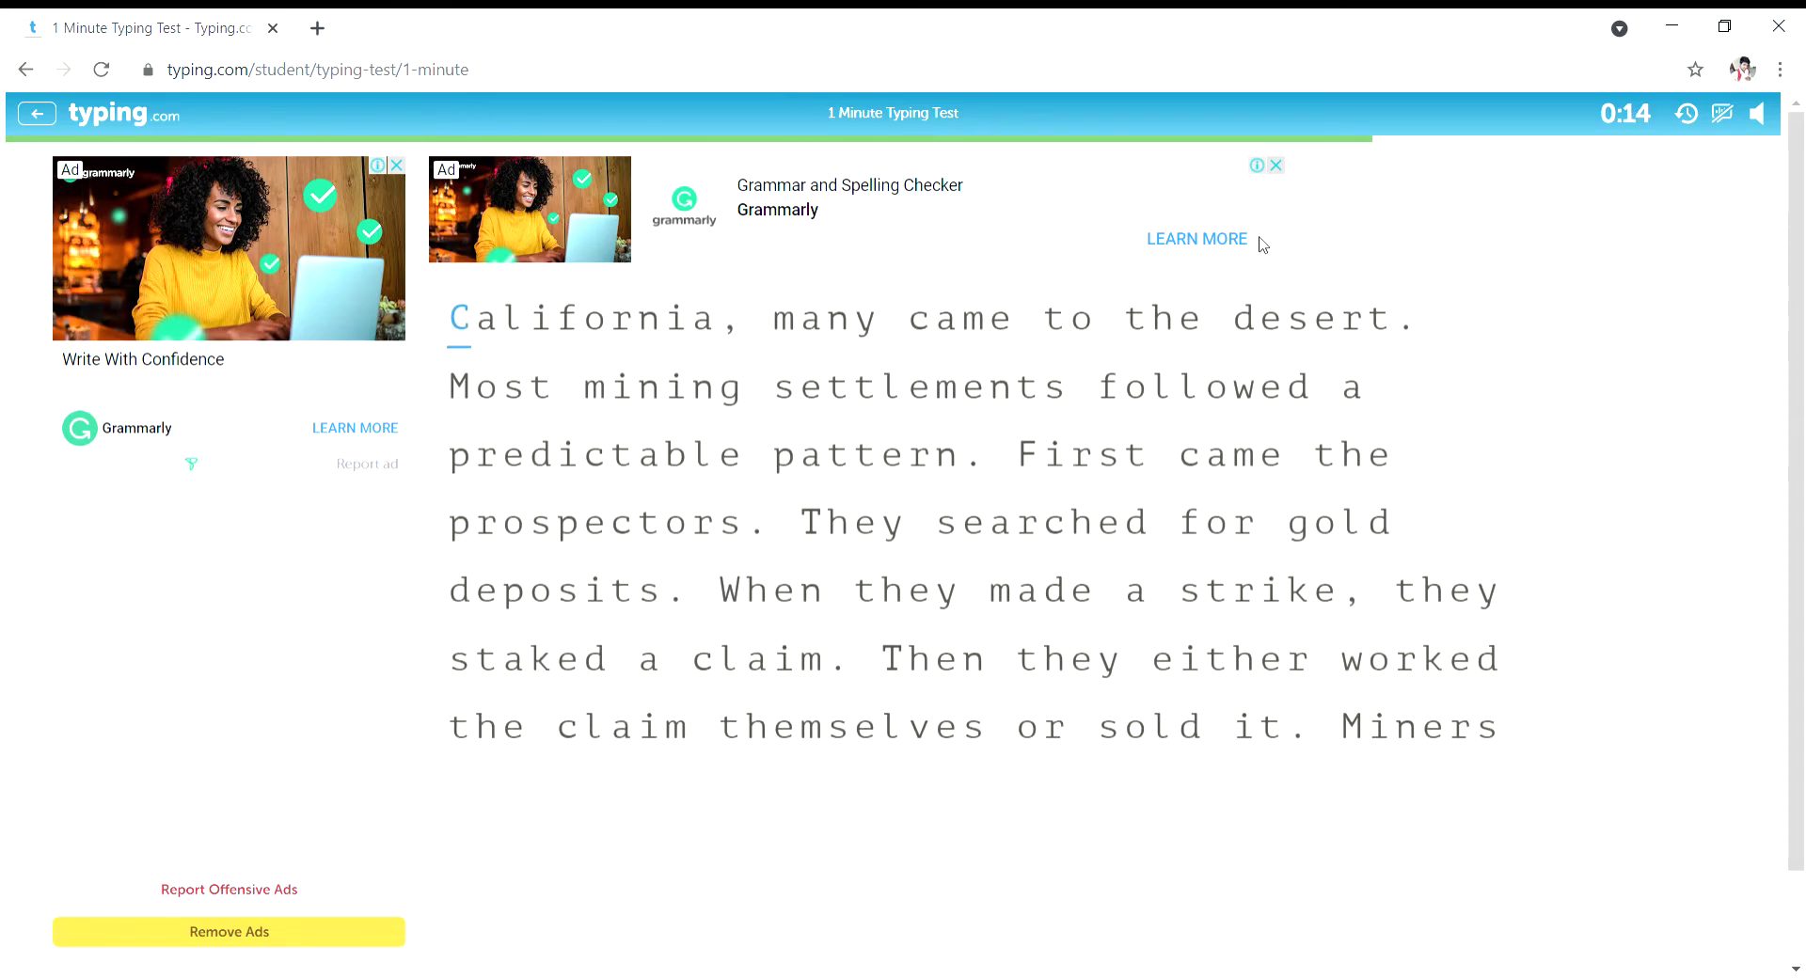
pyautogui.write('lforn')
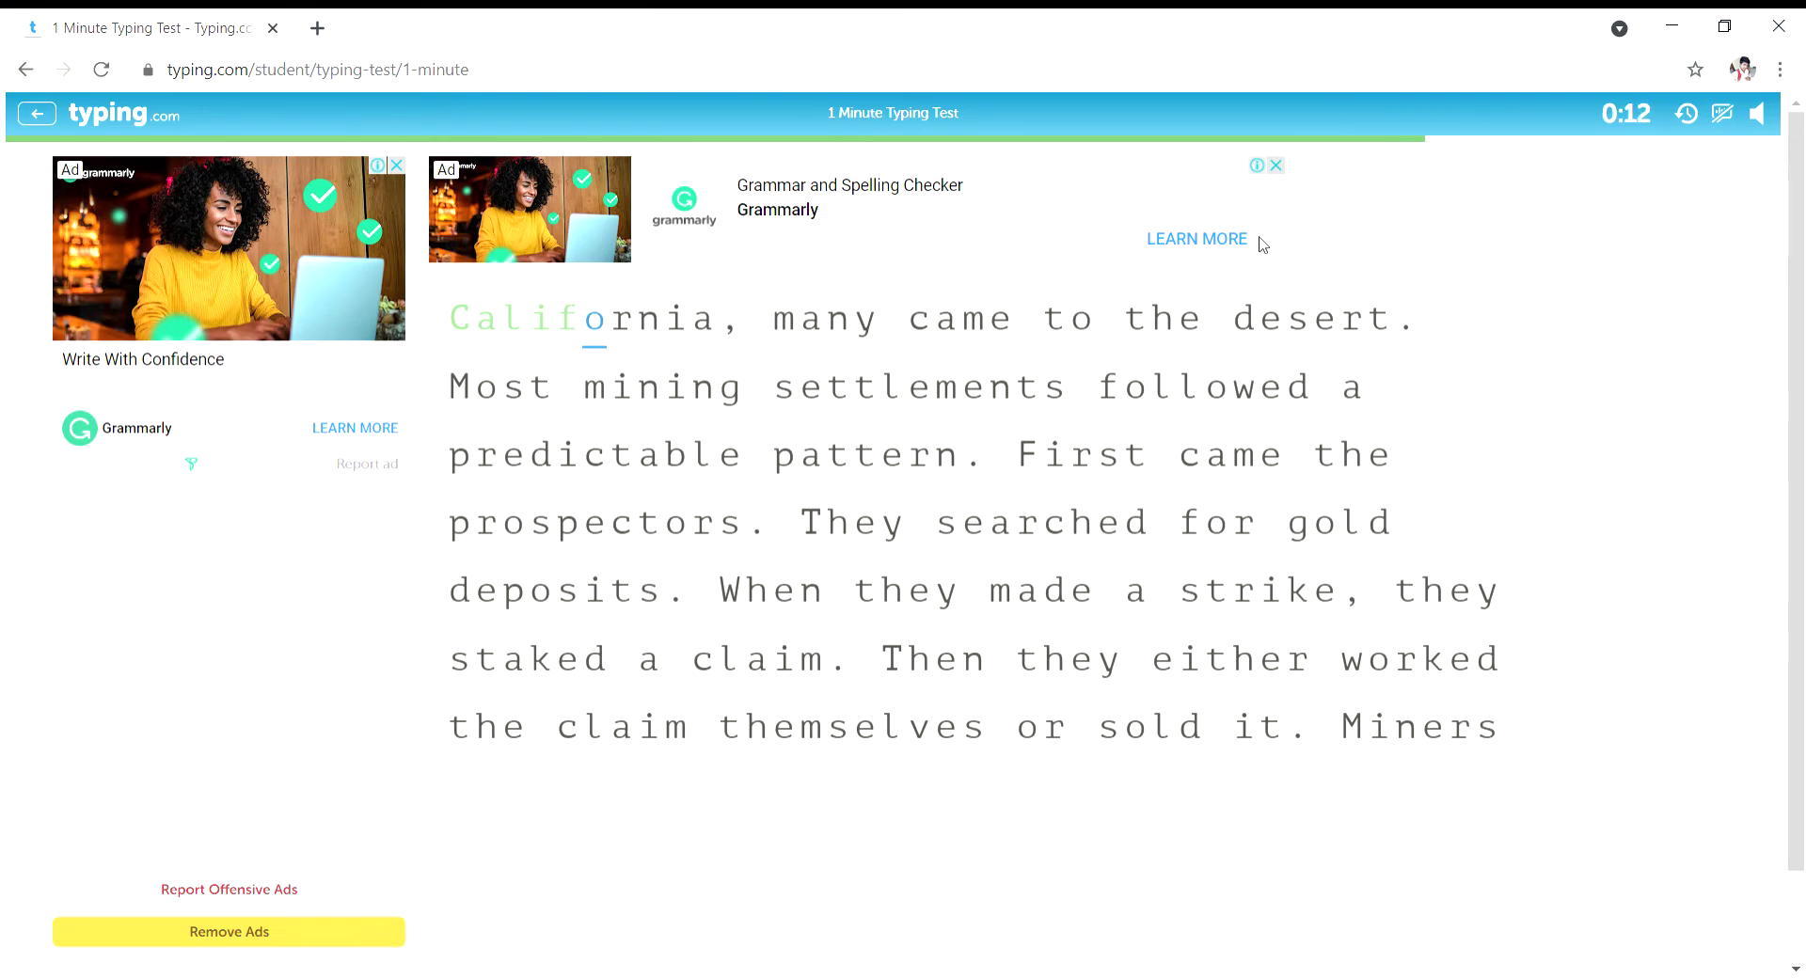
pyautogui.write('ia, ')
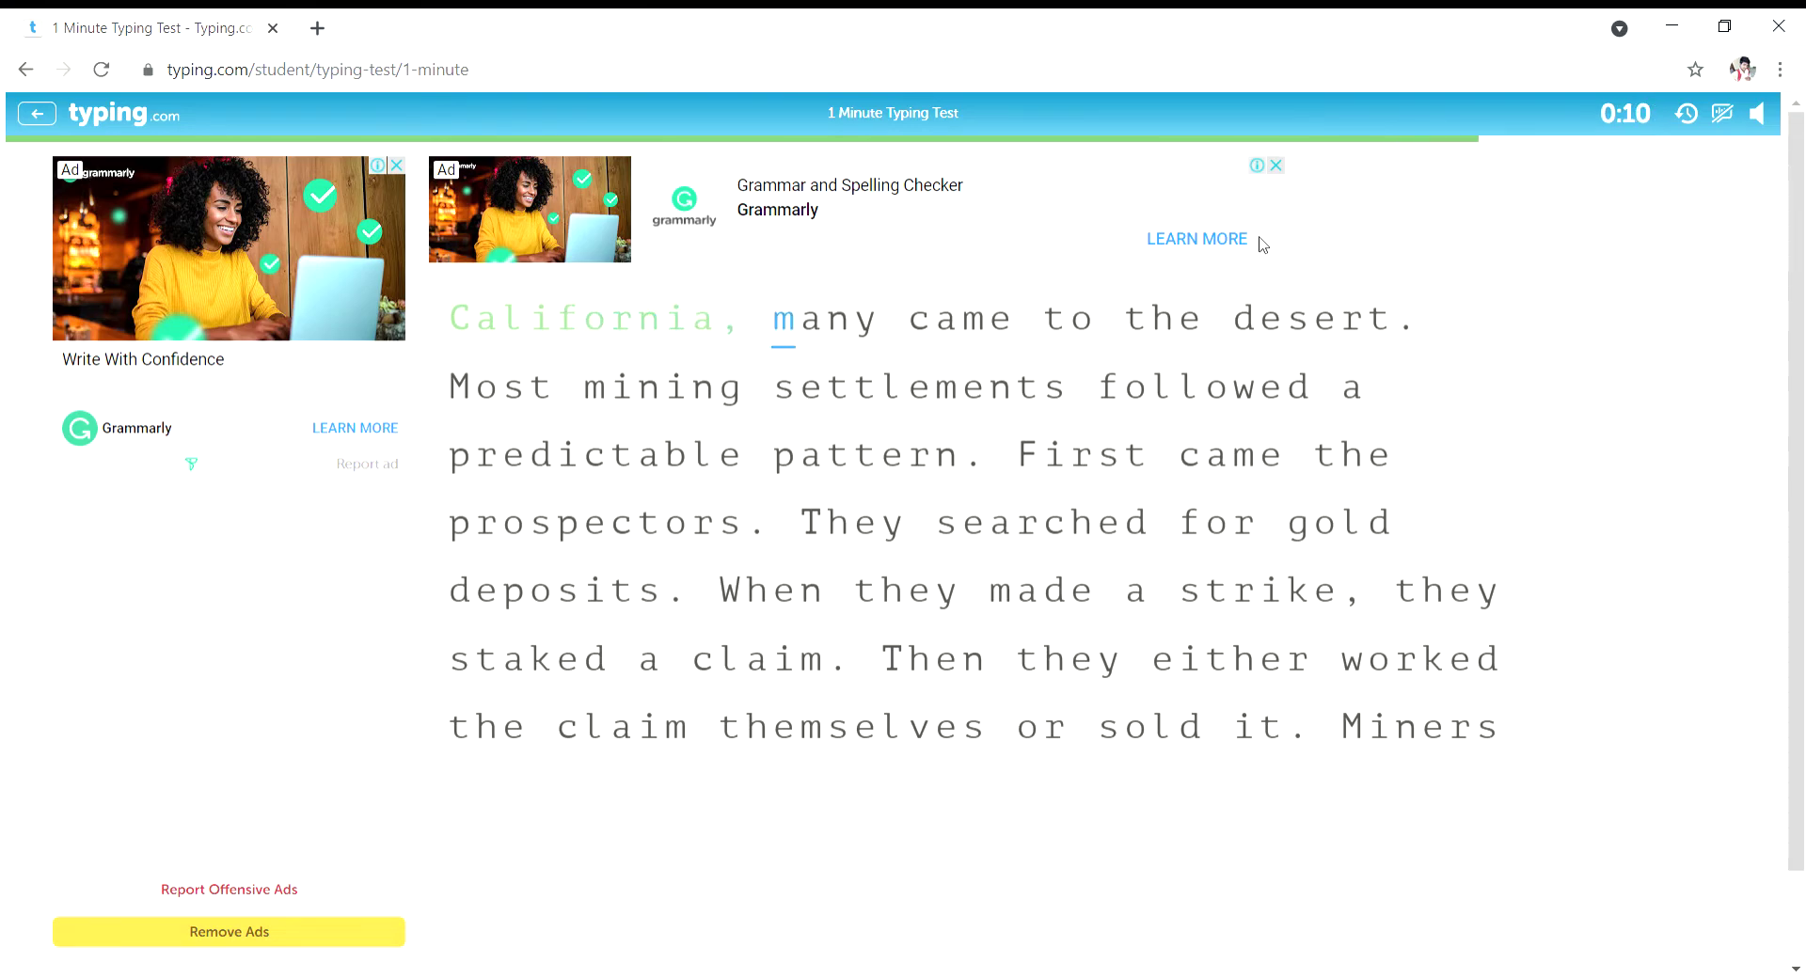
pyautogui.write('many cam')
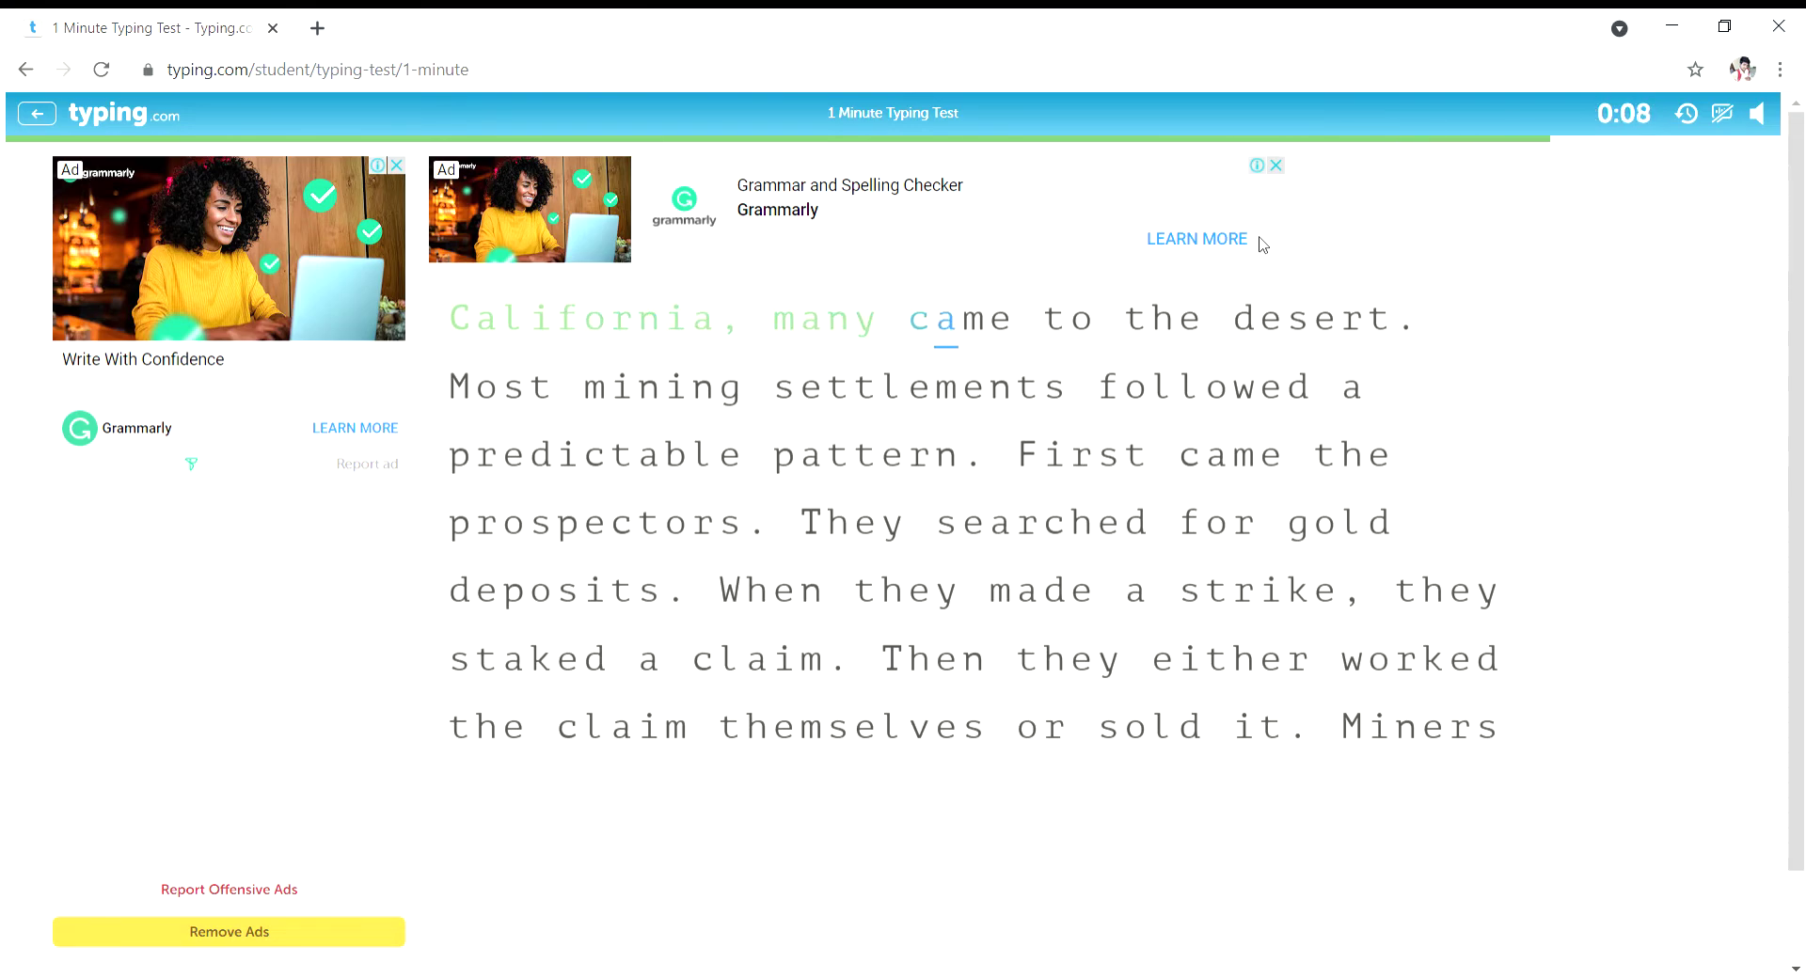
pyautogui.write('e to the ')
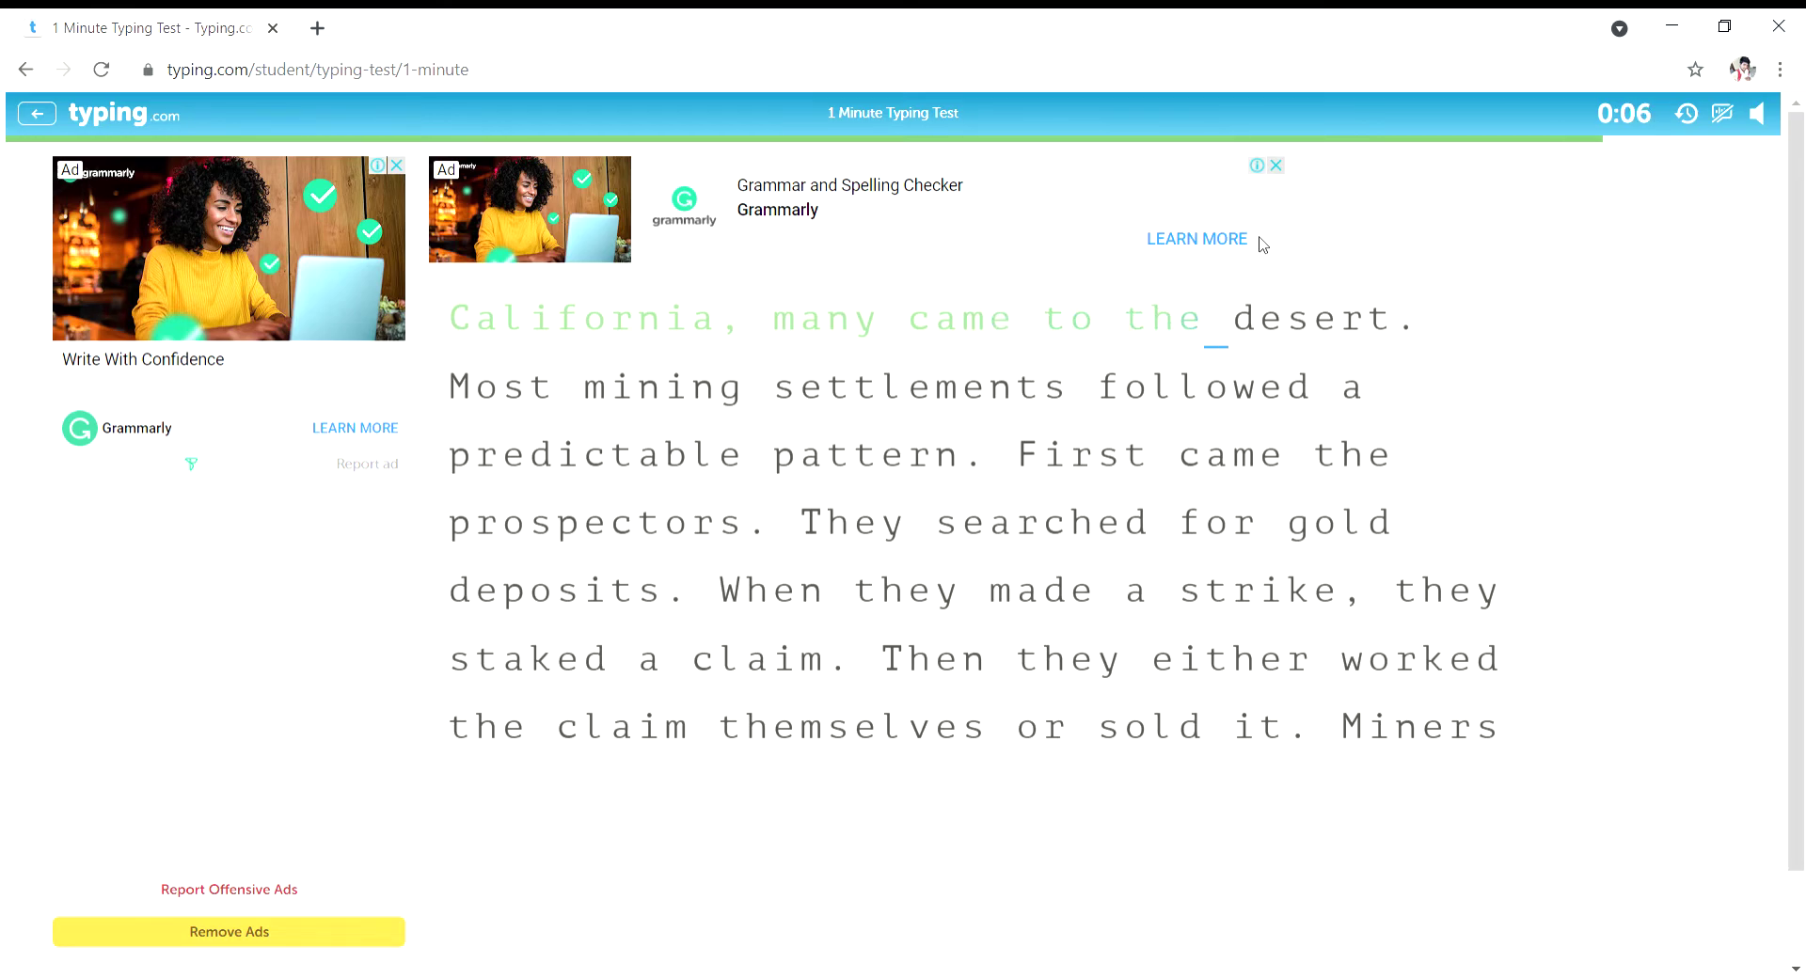
pyautogui.write('dese')
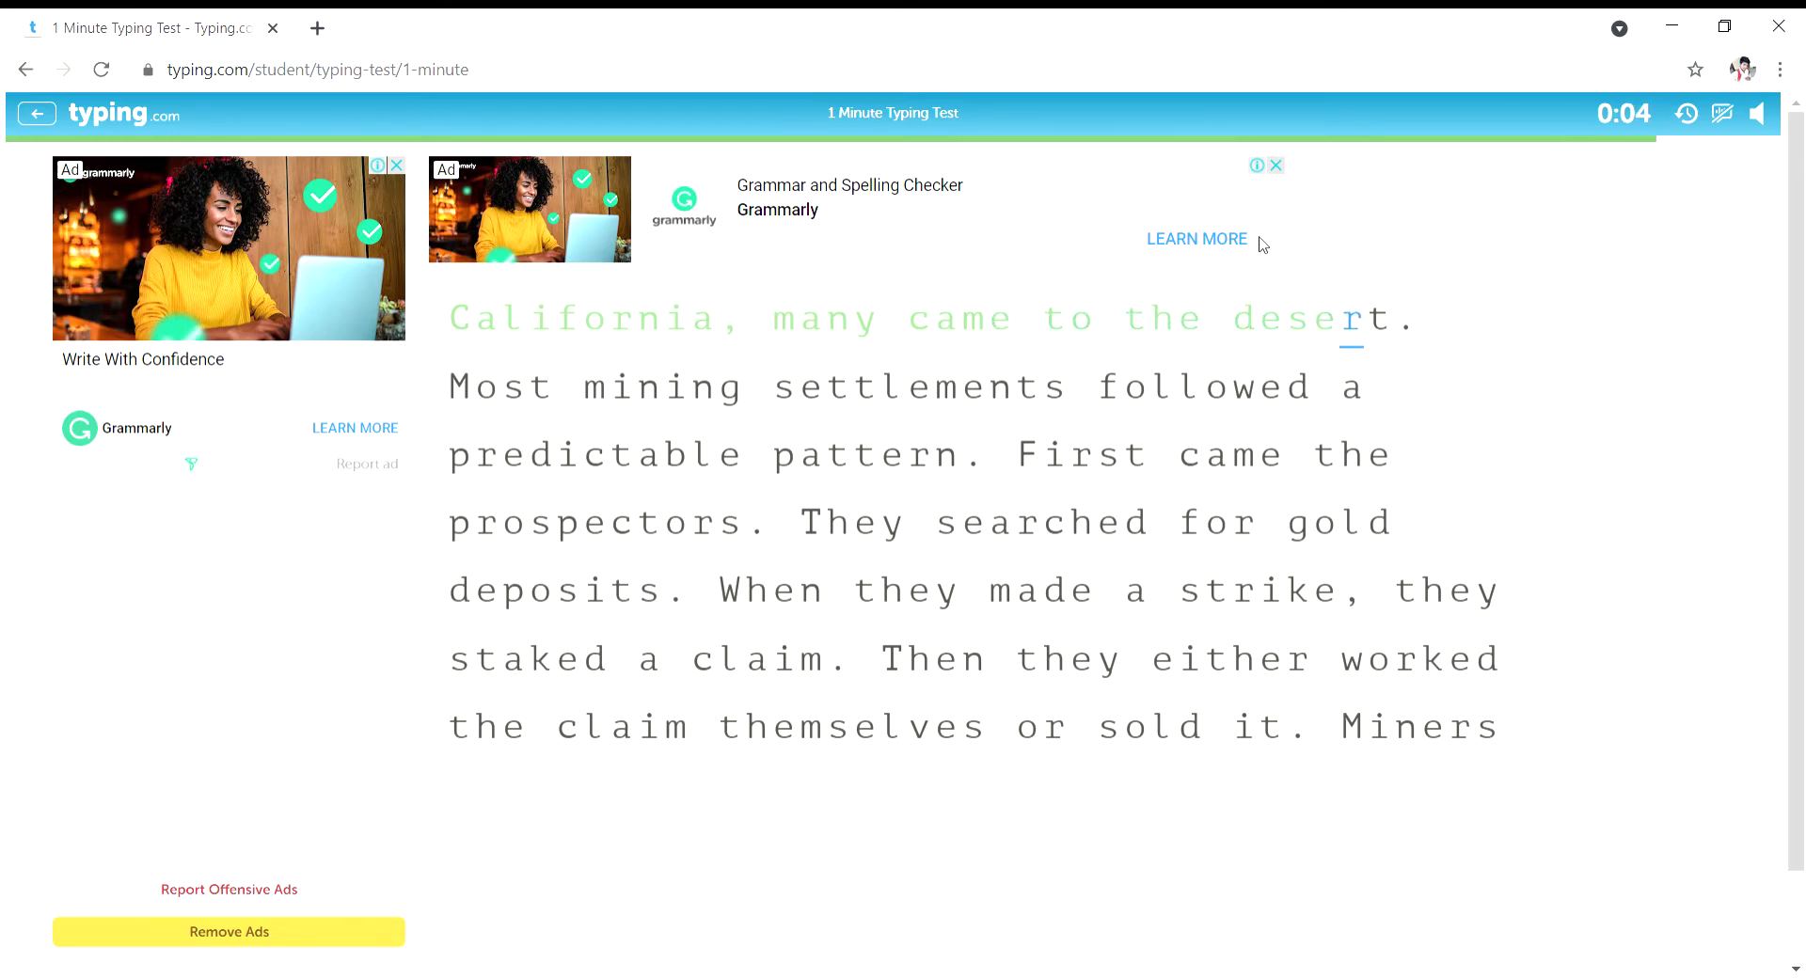
pyautogui.write('rt. Mos')
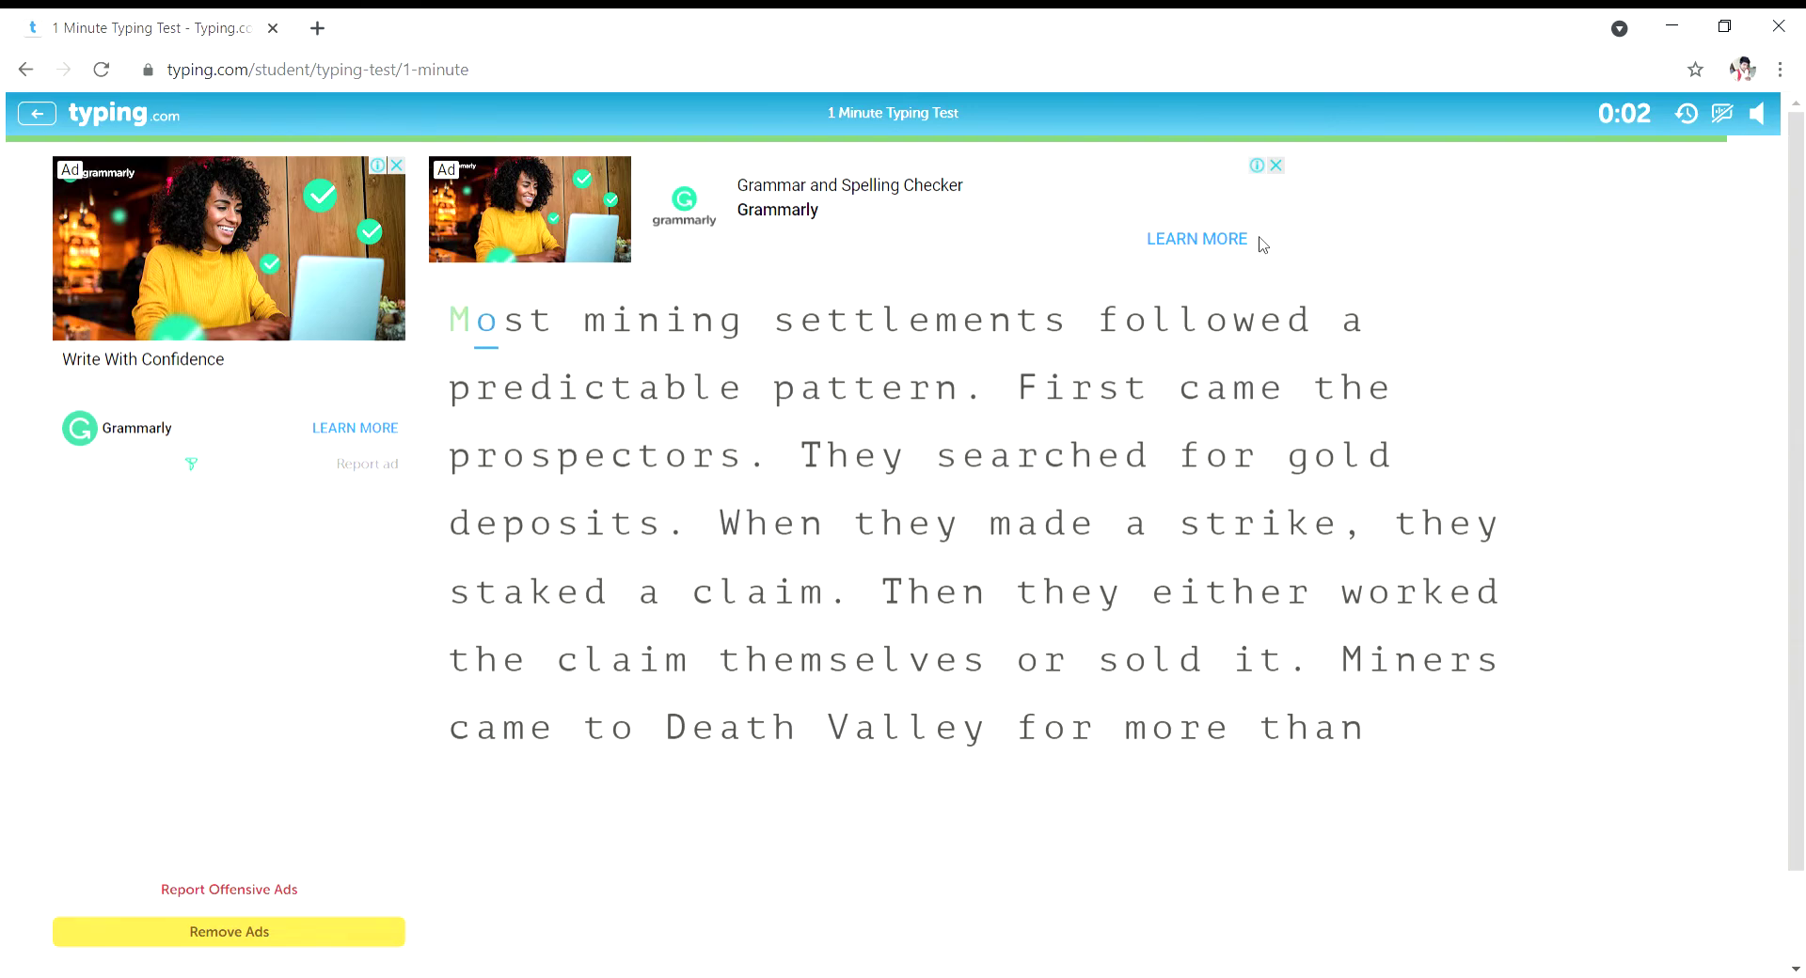
pyautogui.write('t min')
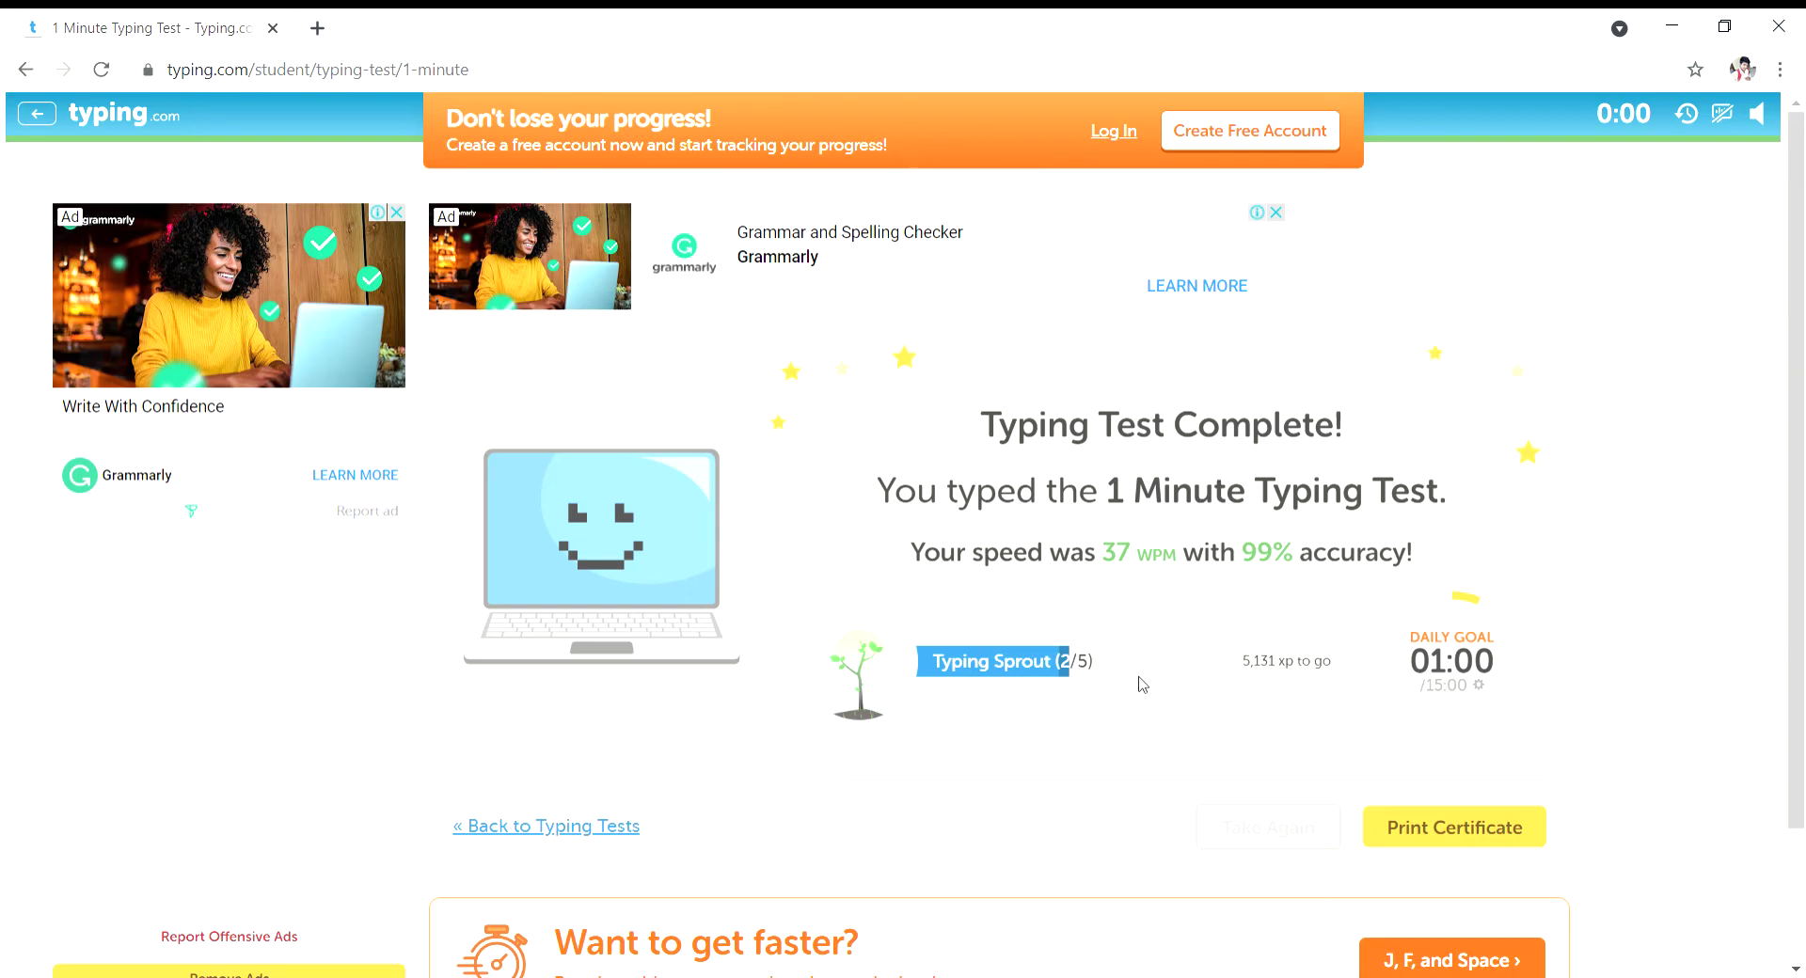
pyautogui.moveTo(1134, 670)
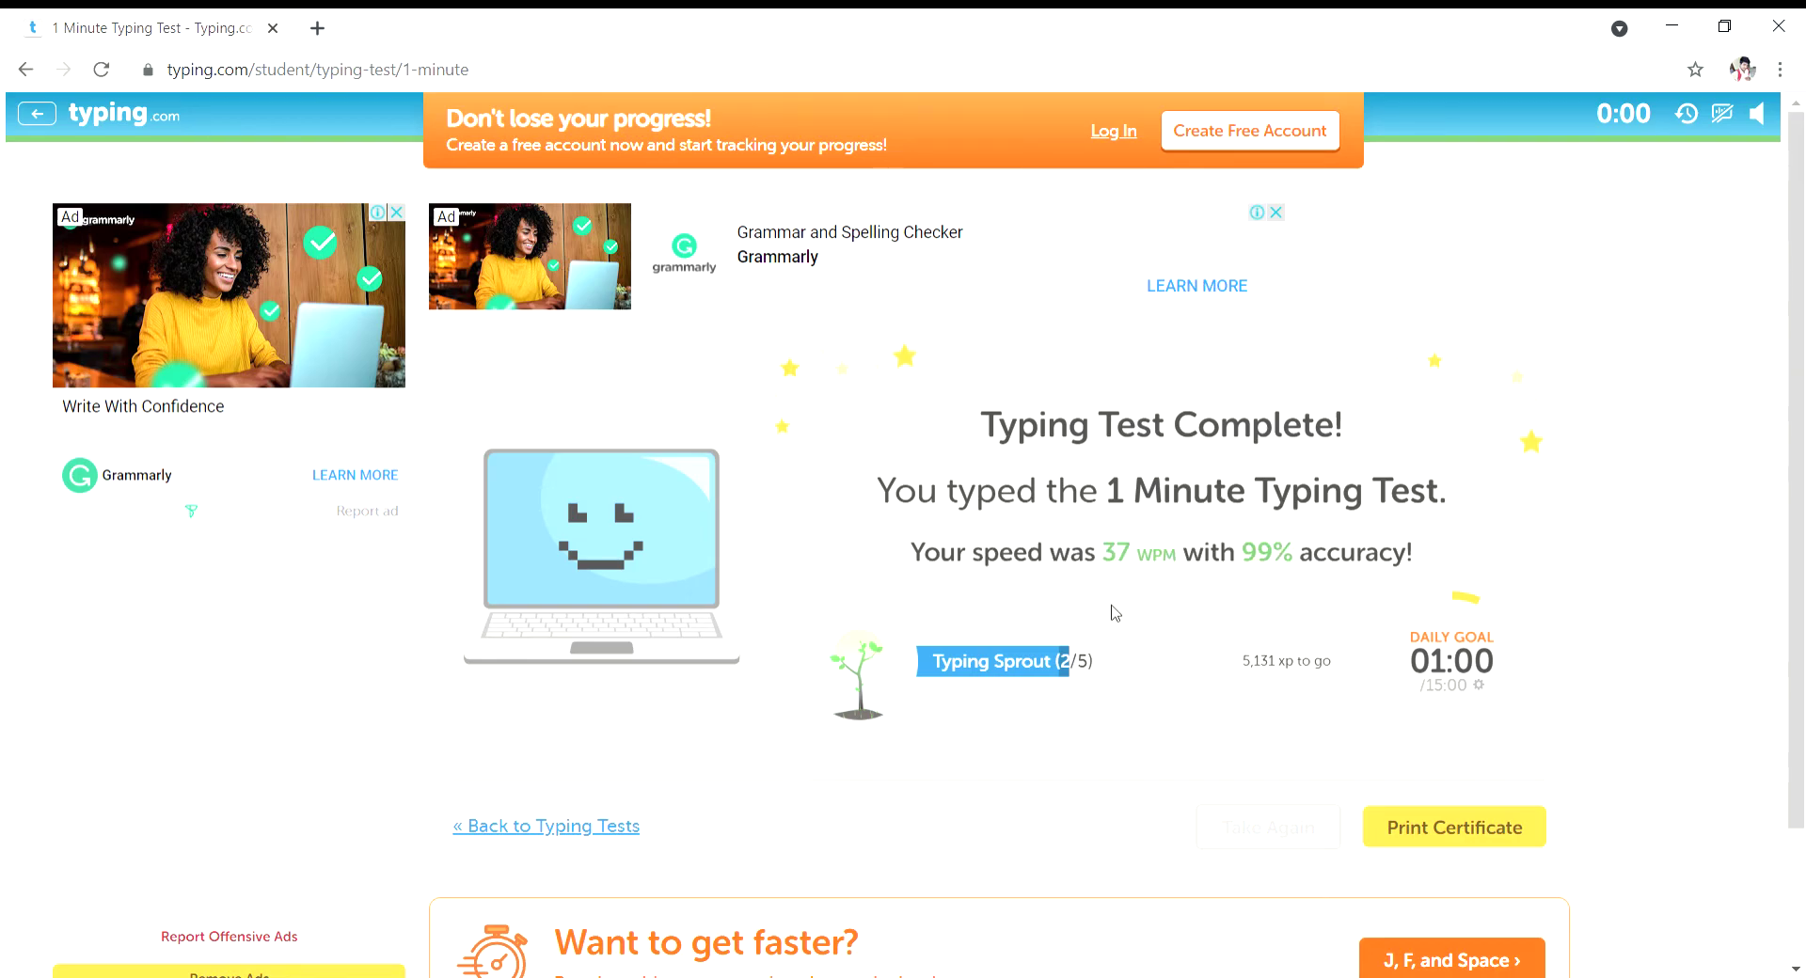